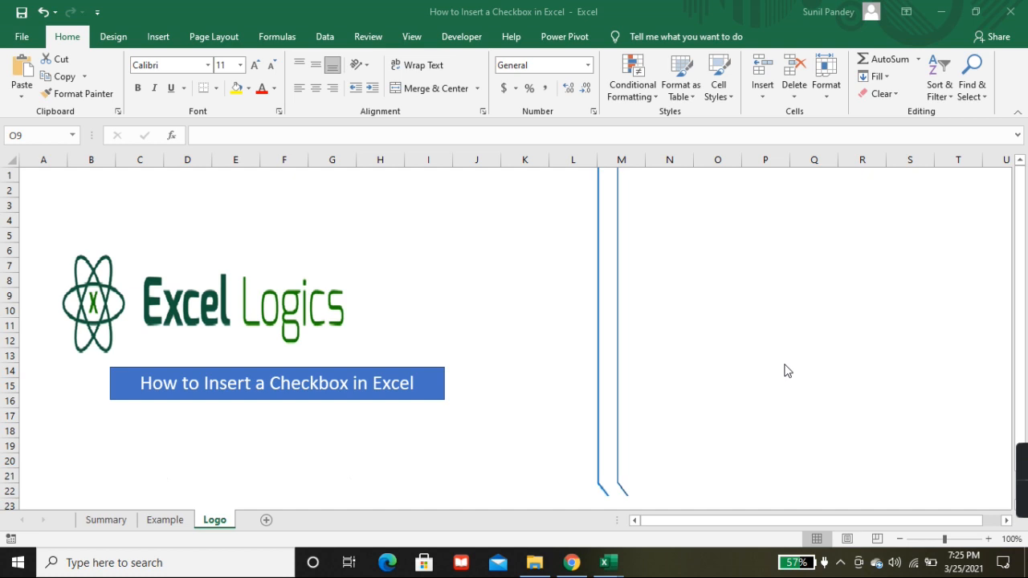
Step: Review the Summary sheet, followed by the Example sheet's Product, Price and Ordered columns and the Ordered Total formula in D9
click(107, 522)
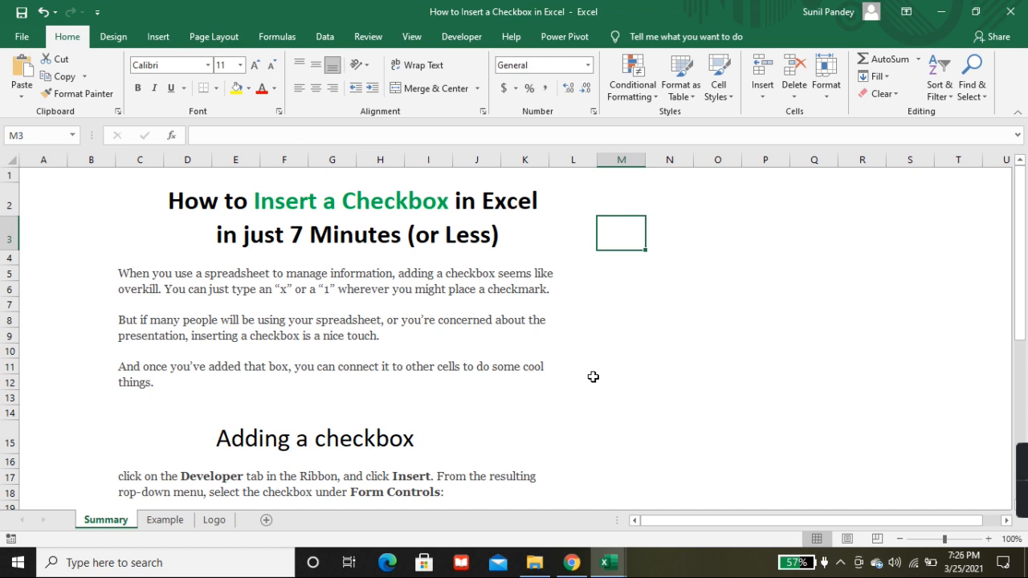
click(170, 526)
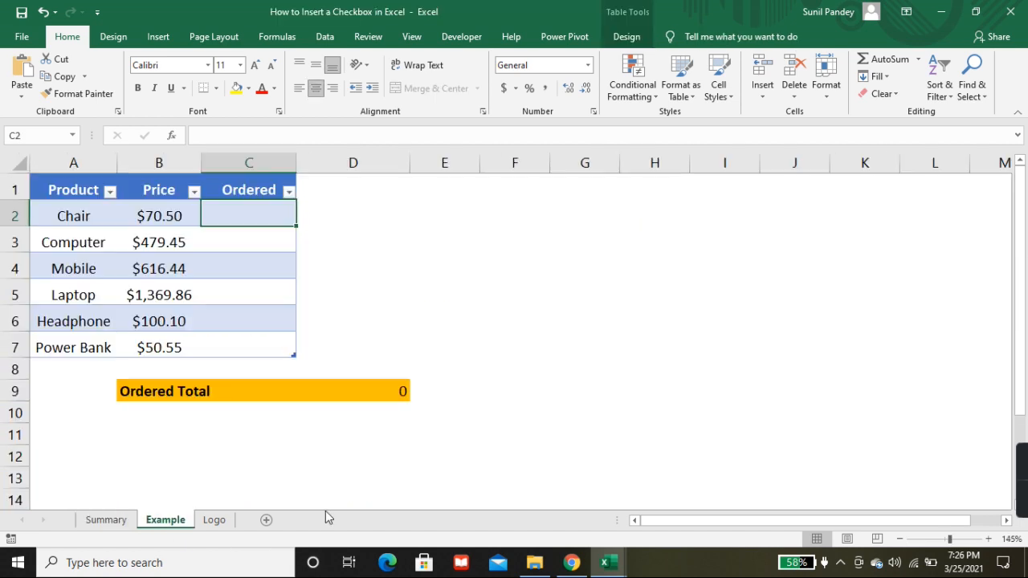
click(75, 193)
click(152, 185)
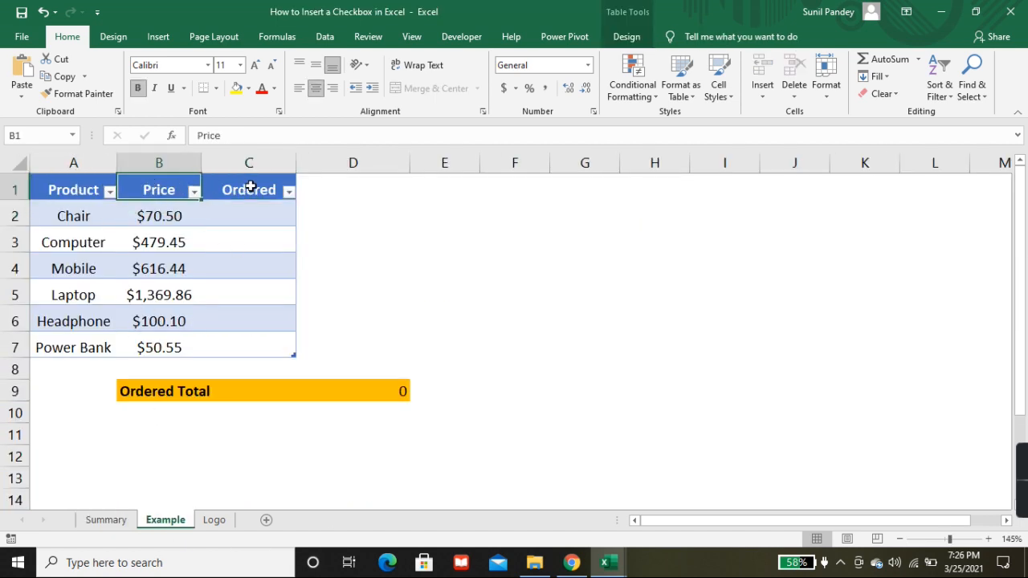
click(260, 218)
key(Down)
key(Down)
key(Down)
click(373, 395)
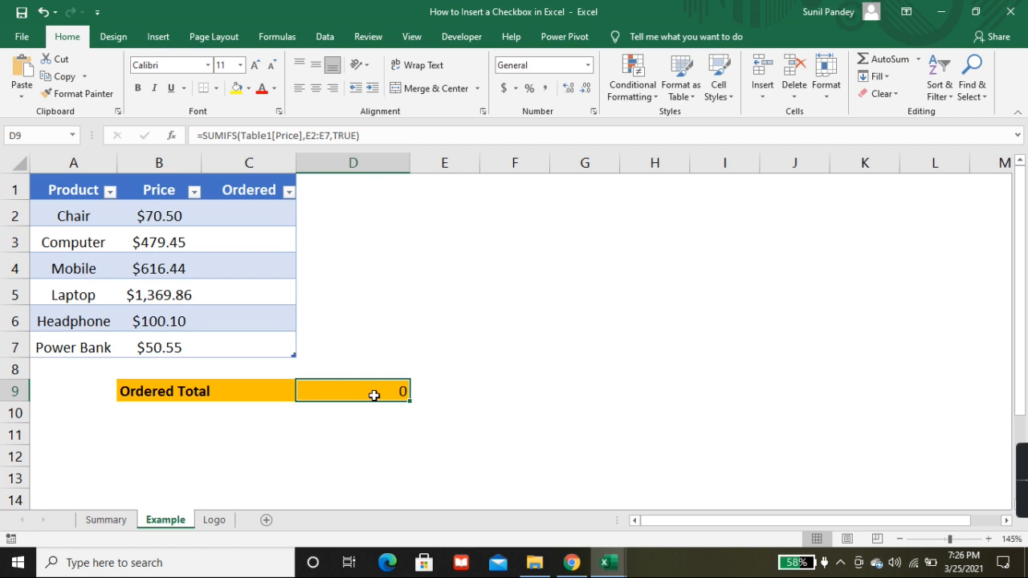
click(248, 217)
click(248, 238)
click(253, 264)
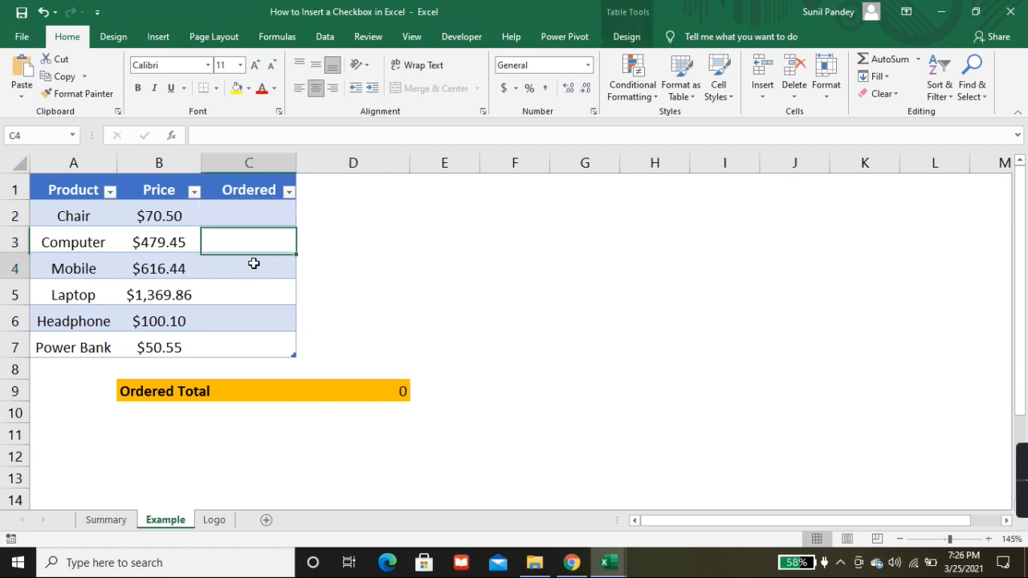
click(261, 299)
Step: Enter x, 1 and na as sample order marks for Chair, Computer and Mobile in the Ordered column
click(247, 216)
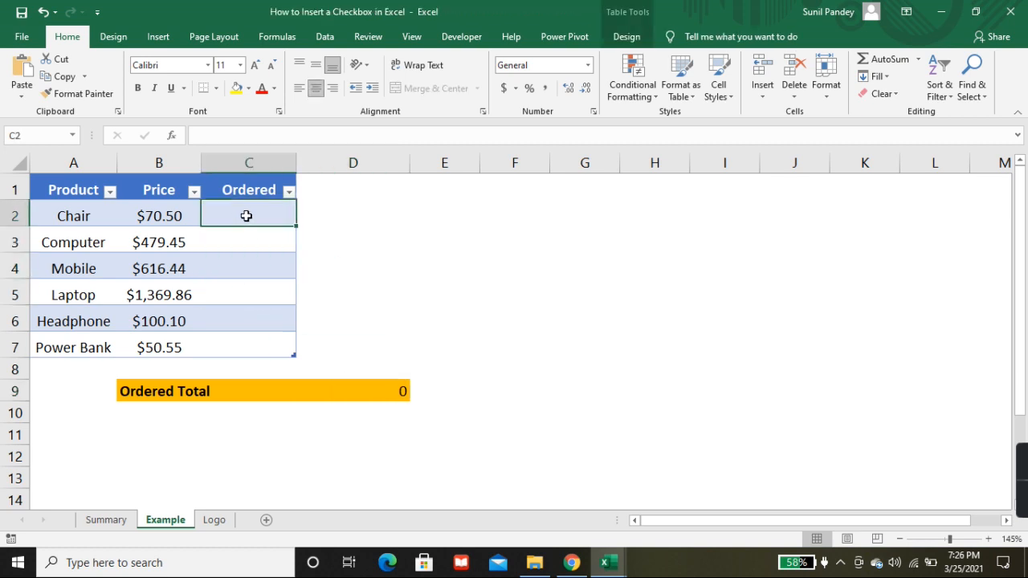
click(251, 241)
click(250, 216)
text(x)
key(Return)
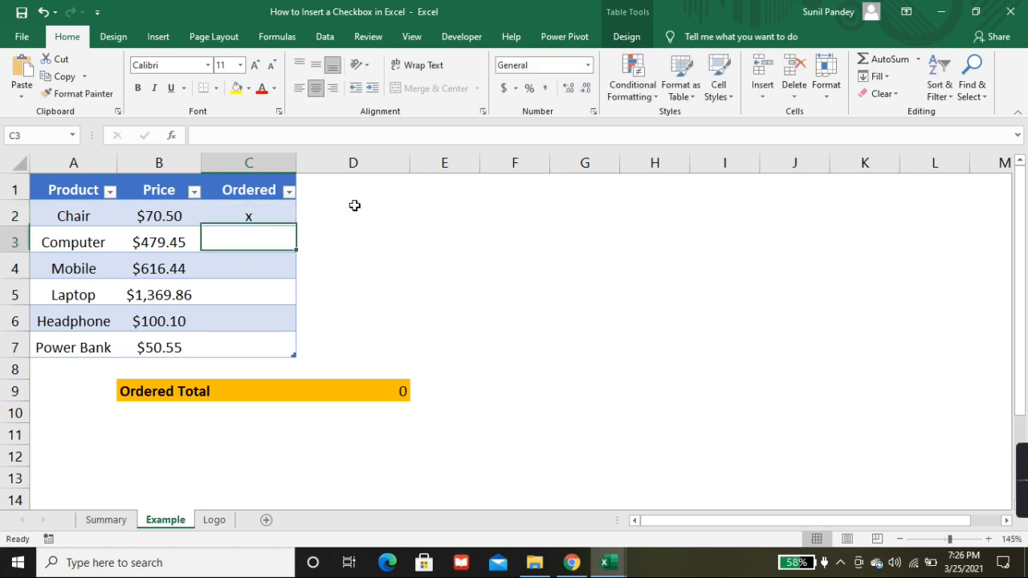
text(1)
key(Return)
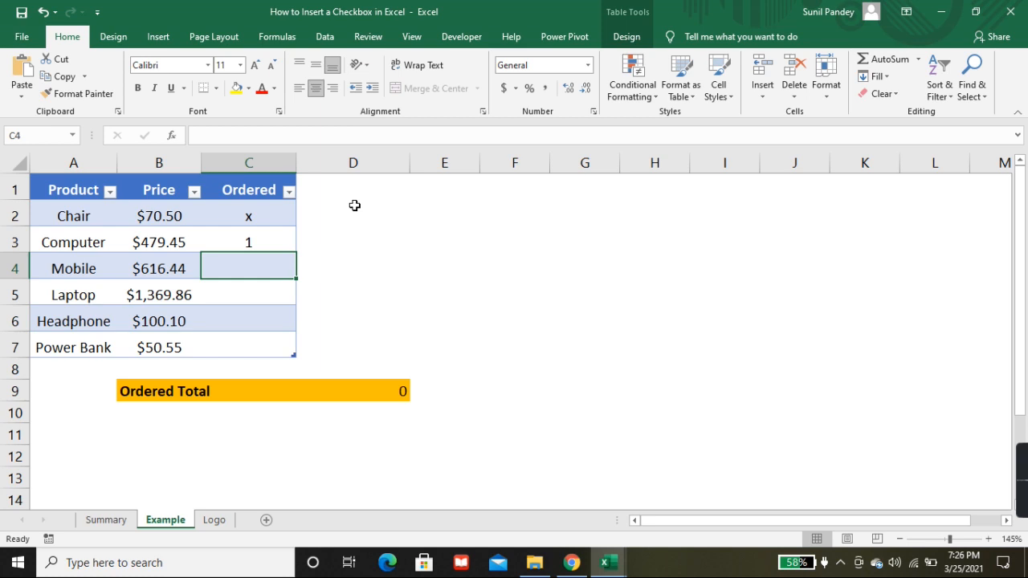
text(na)
key(Return)
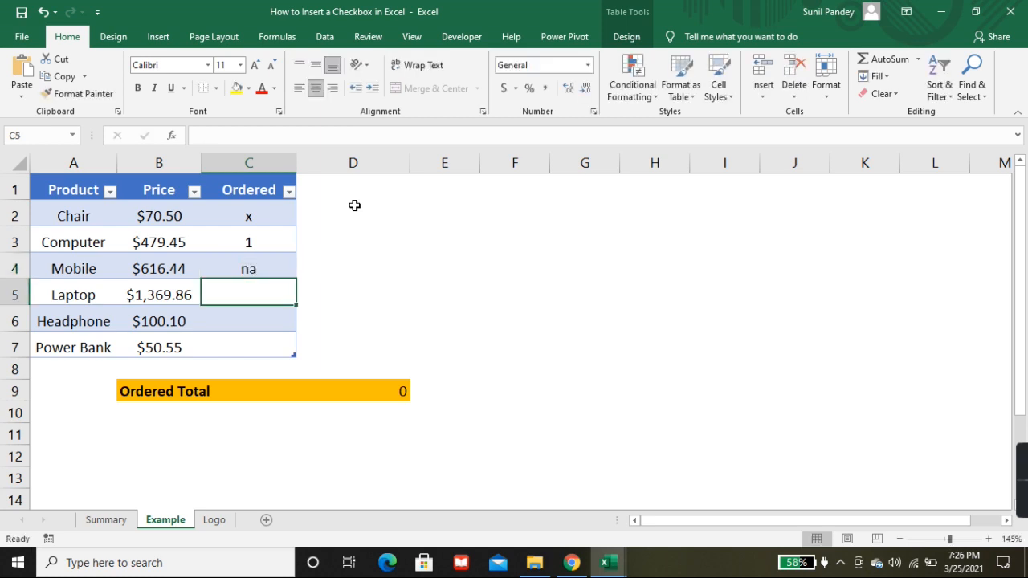
Step: Clear the sample order marks from cells C2 to C4
drag(278, 220, 266, 269)
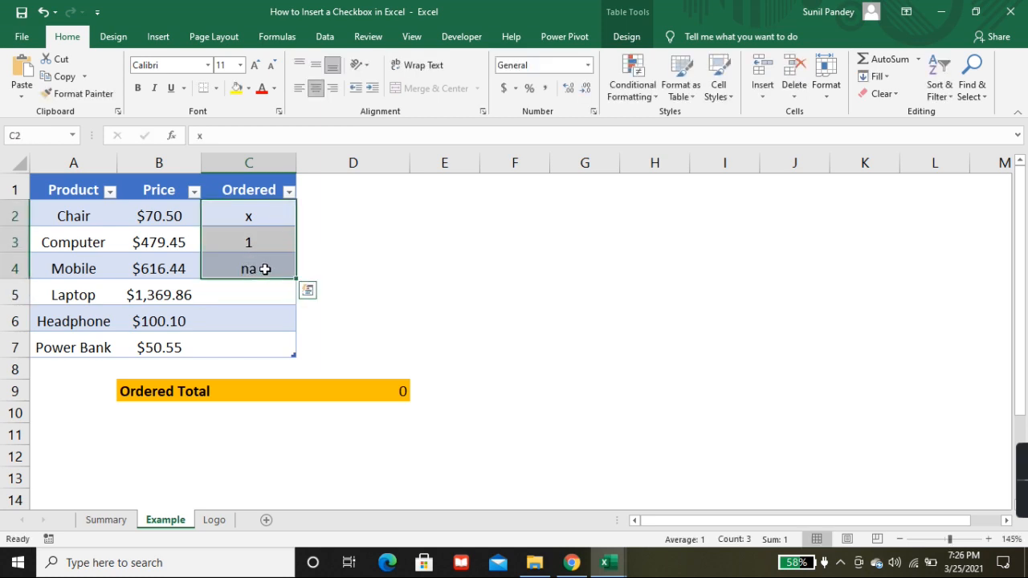
key(Delete)
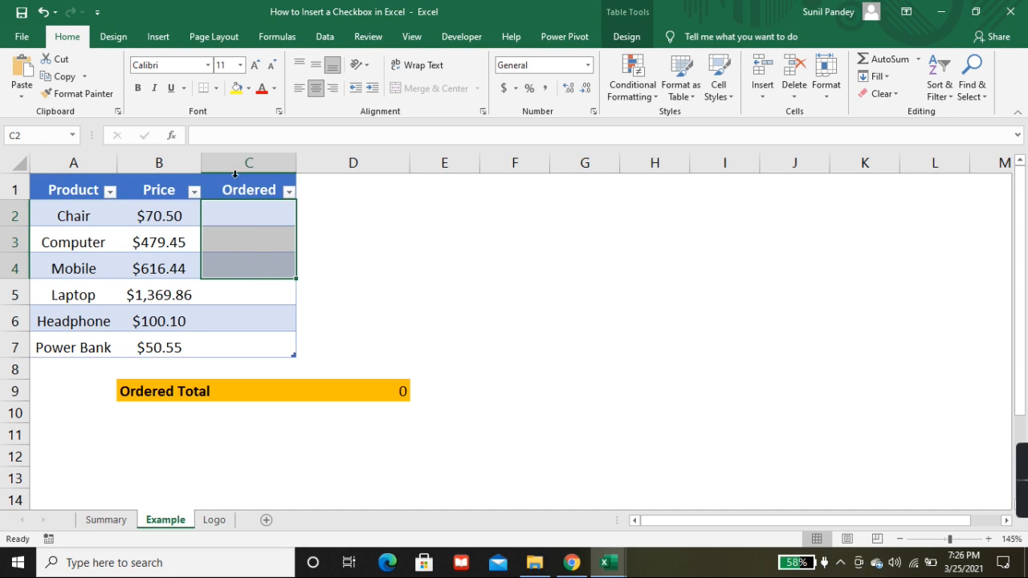
click(254, 213)
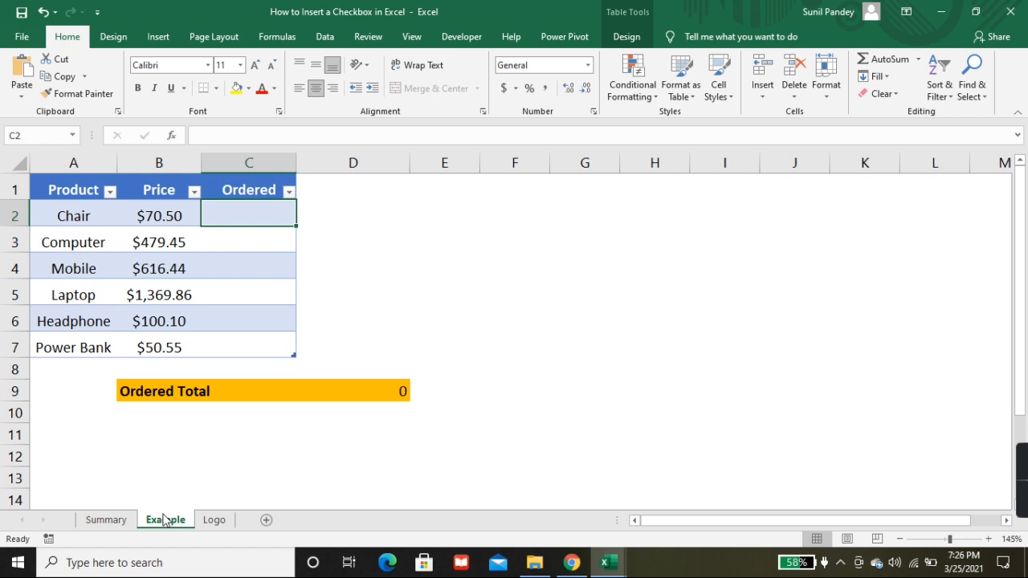
Step: Read the "Adding a checkbox" instructions on the Summary sheet
click(121, 520)
scroll(461, 380, down, 1)
scroll(460, 380, down, 2)
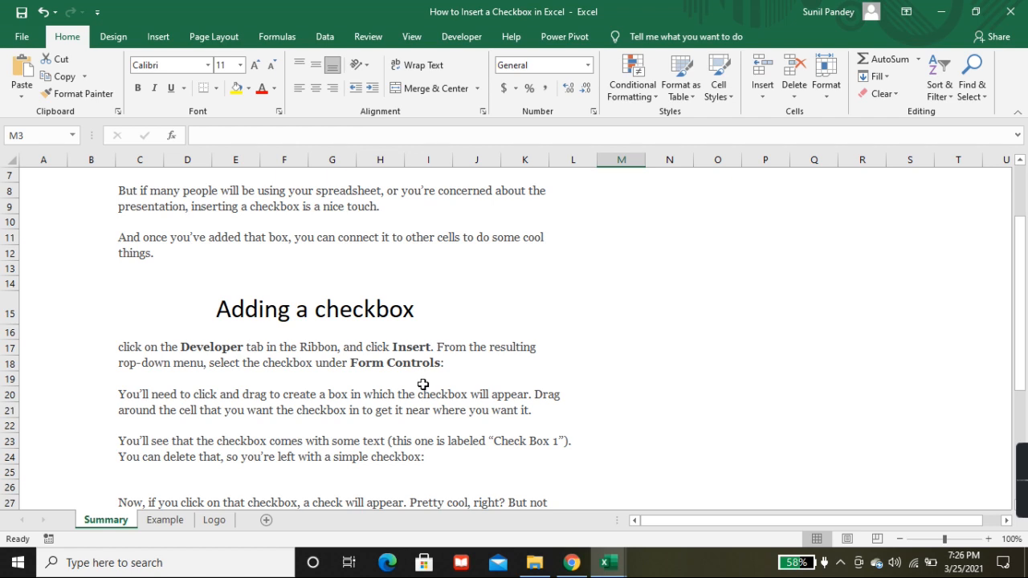
click(165, 521)
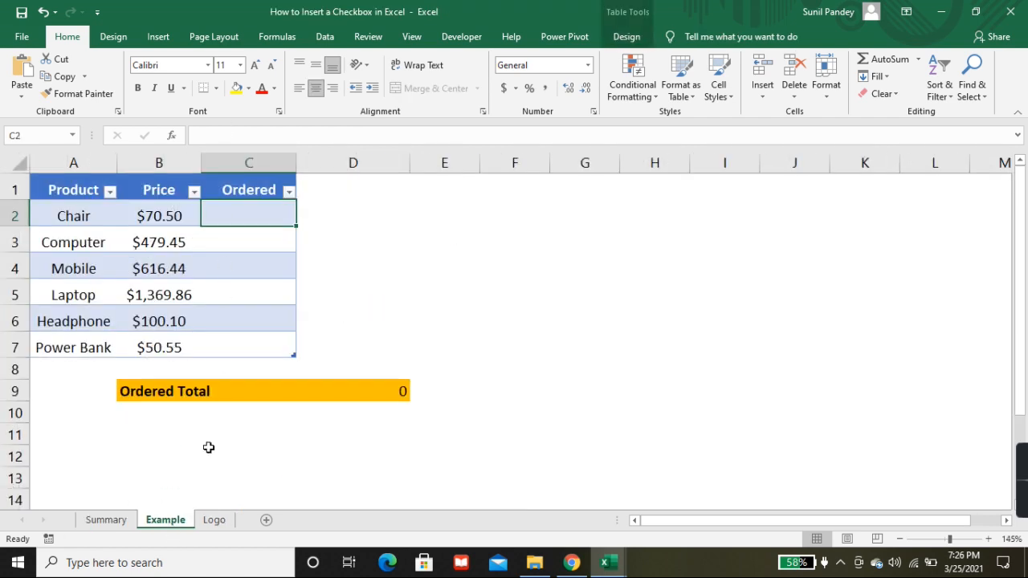
click(112, 522)
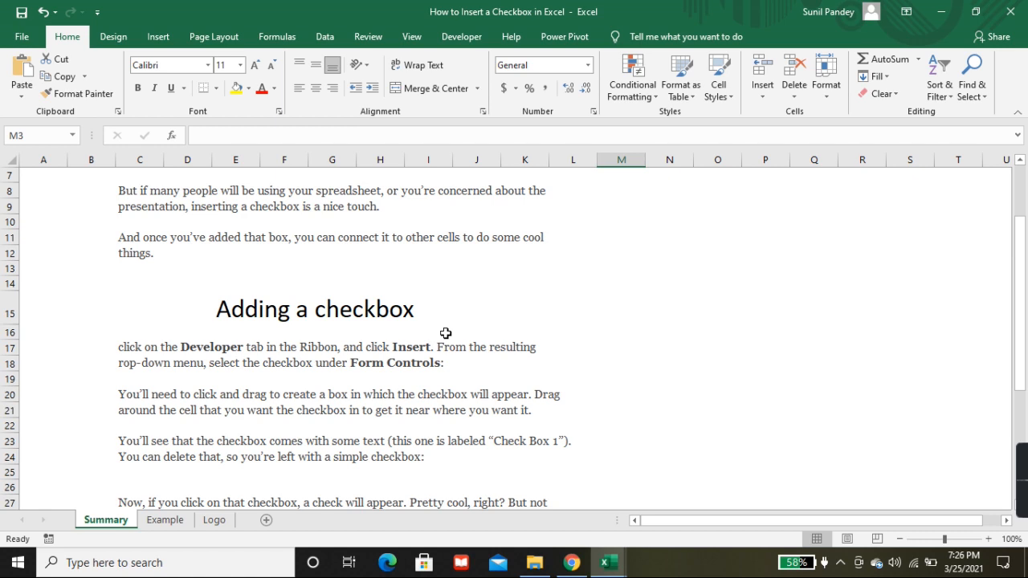
Step: Check in the ribbon customization options that the Developer tab is enabled, and accept the options
click(462, 37)
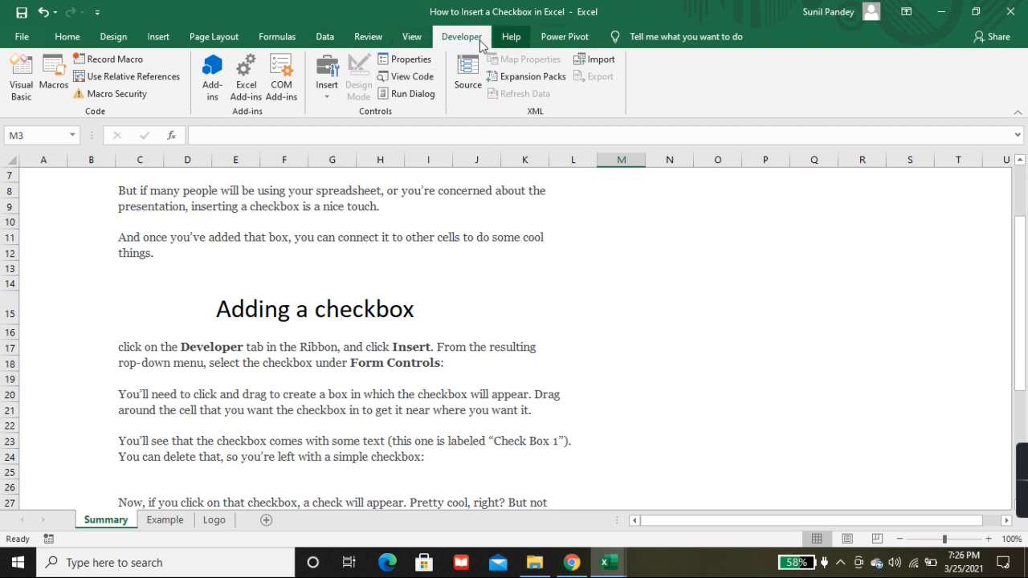
click(24, 38)
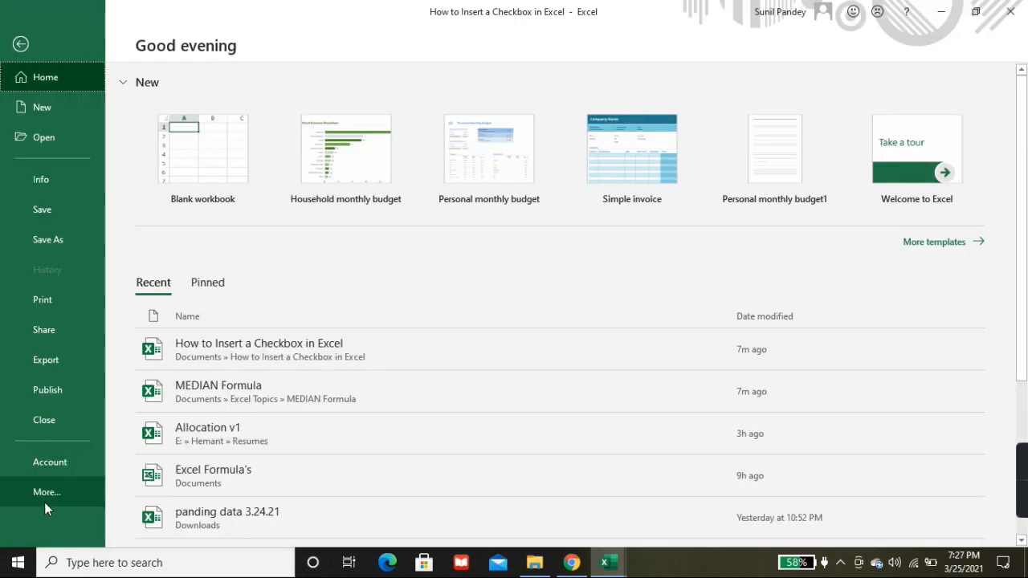
click(45, 496)
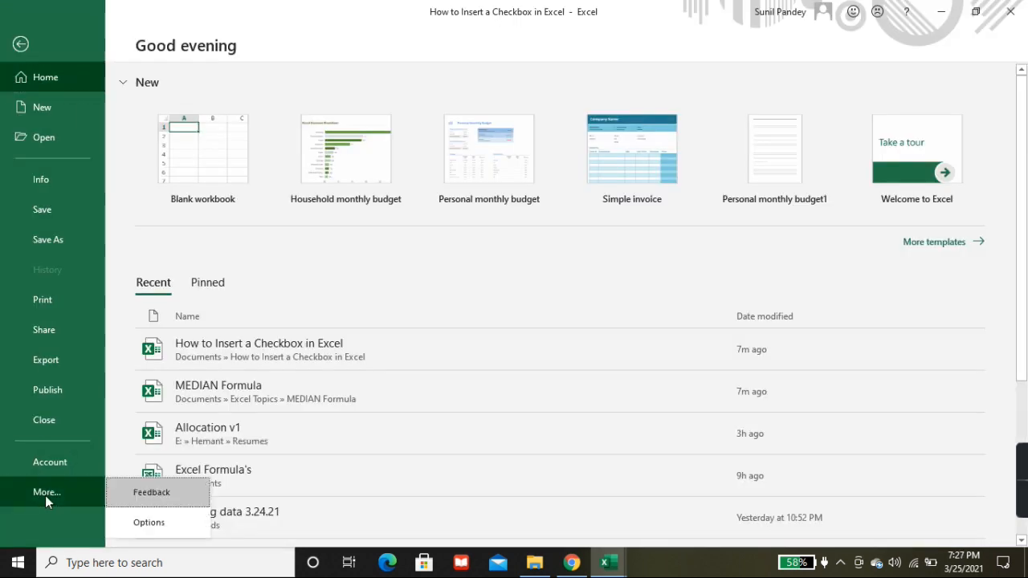
click(147, 522)
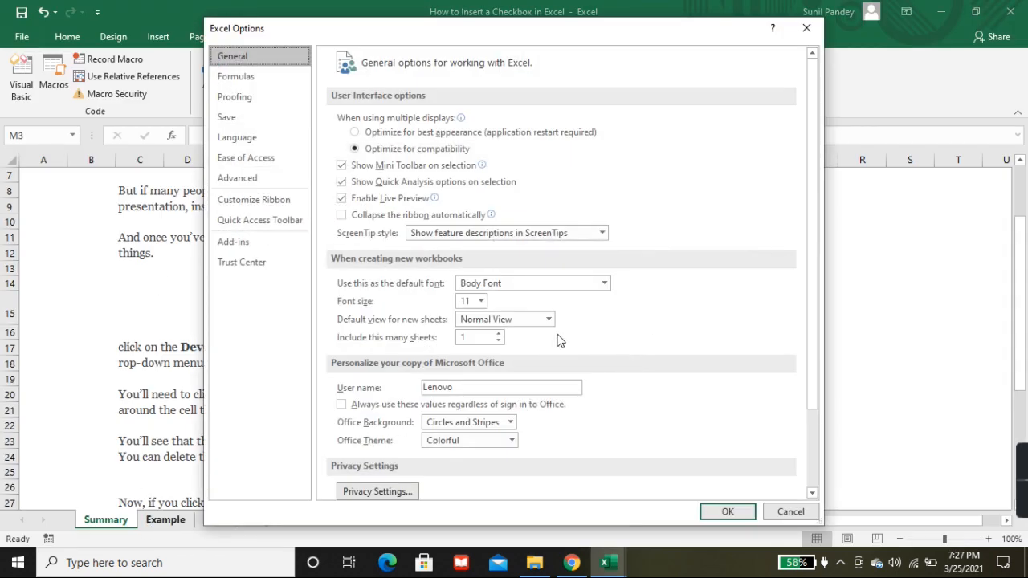
click(251, 204)
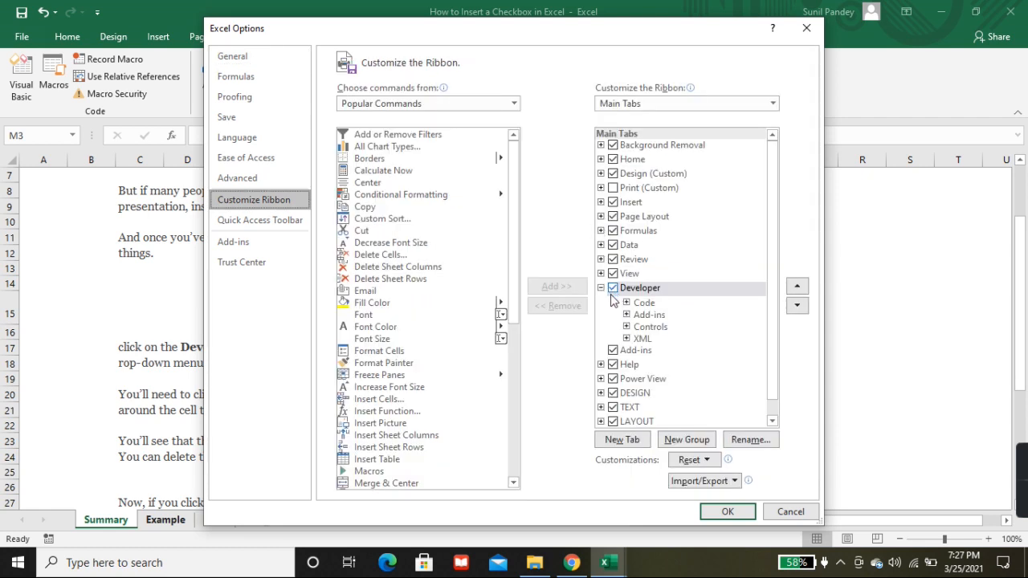
click(724, 517)
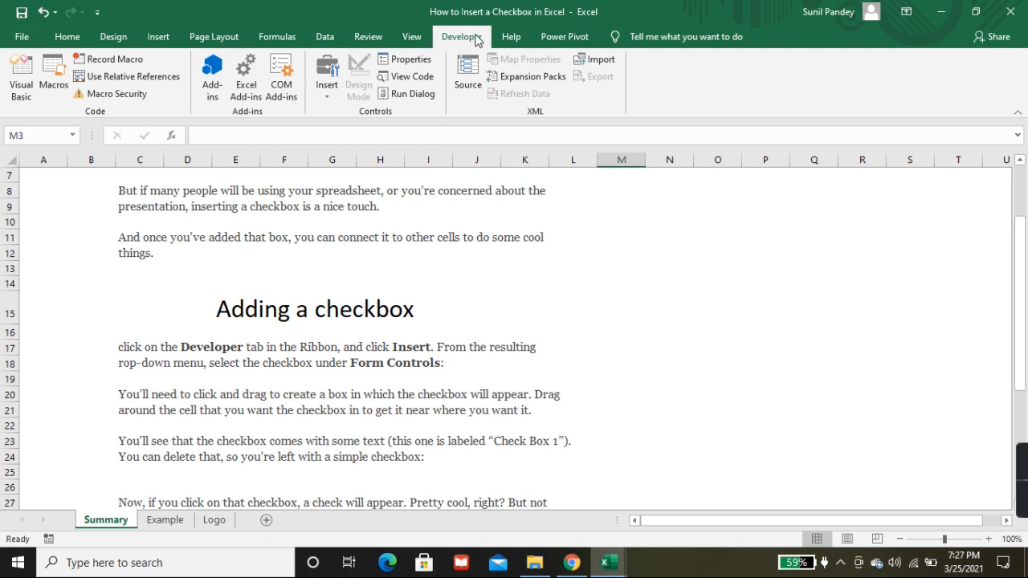
Step: Insert a Form Control check box in the Chair row's Ordered cell (C2) on the Example sheet
click(164, 520)
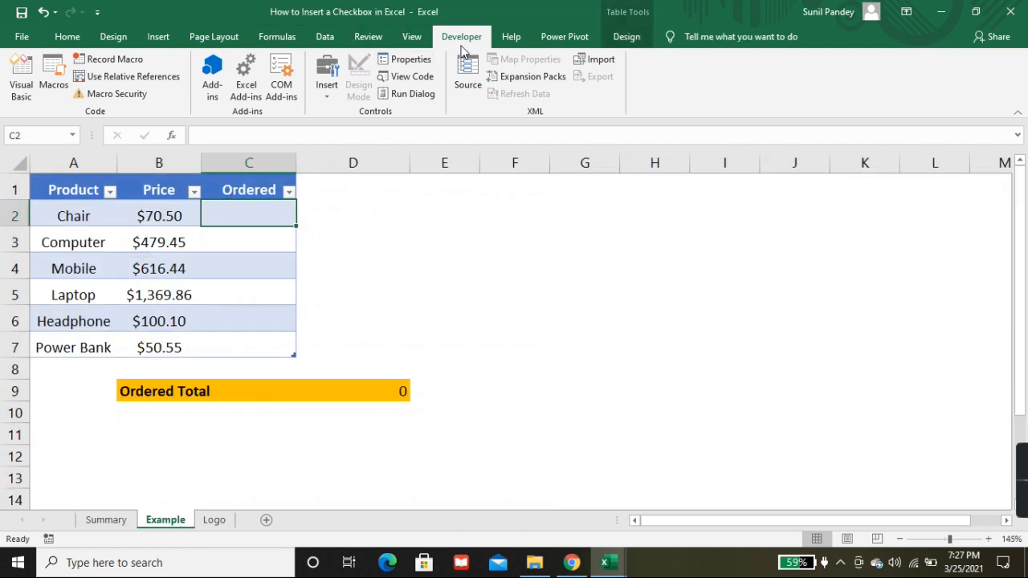
click(322, 92)
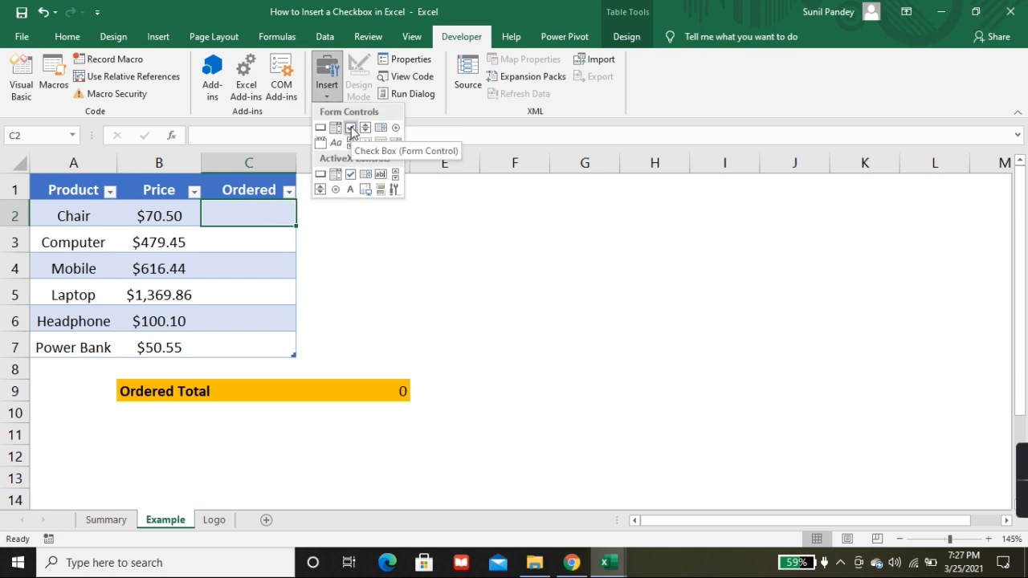
click(351, 130)
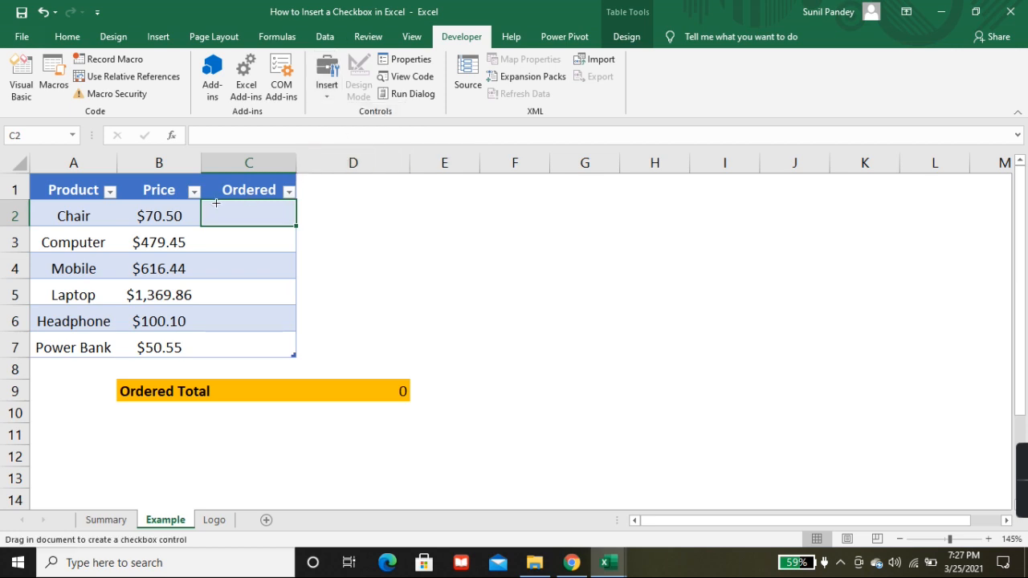
mouse_move(179, 182)
mouse_down()
mouse_move(237, 222)
mouse_move(249, 222)
mouse_move(249, 202)
mouse_up()
click(249, 202)
Step: Delete the label text of the check box in C2 so only the box remains
click(247, 213)
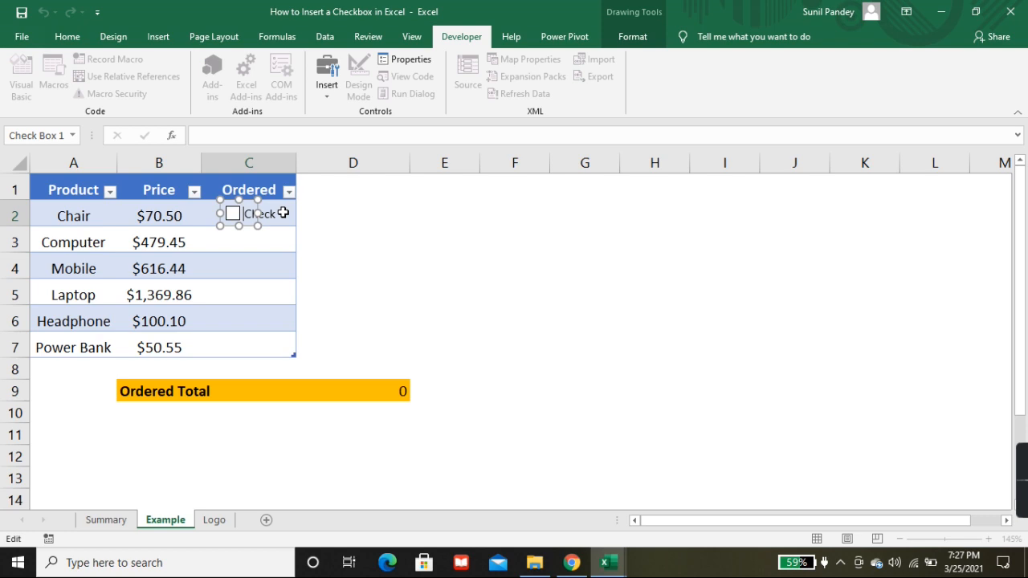
key(Delete)
key(Delete)
key(Delete)
key(Delete)
key(Delete)
key(Delete)
key(Delete)
key(Delete)
key(Delete)
key(Delete)
key(Delete)
click(347, 246)
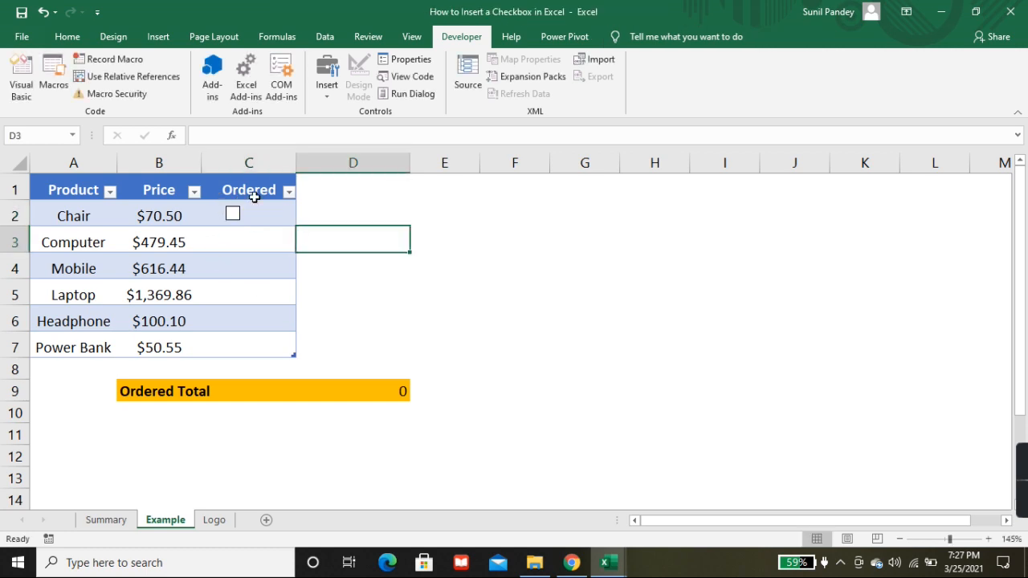
Step: Copy the check box from C2 into the Ordered cells of the other products, C3 to C7
right_click(243, 204)
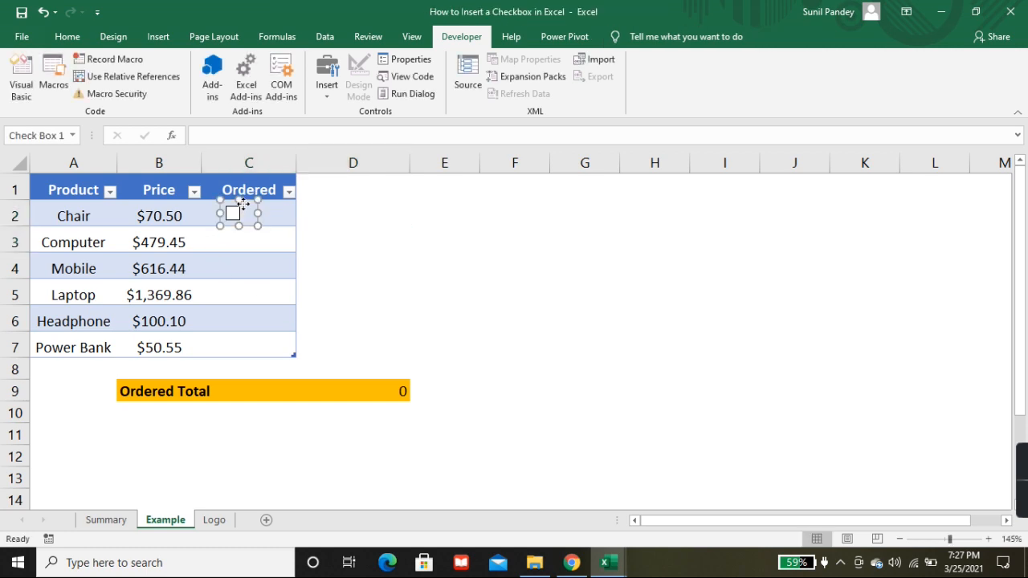
click(250, 201)
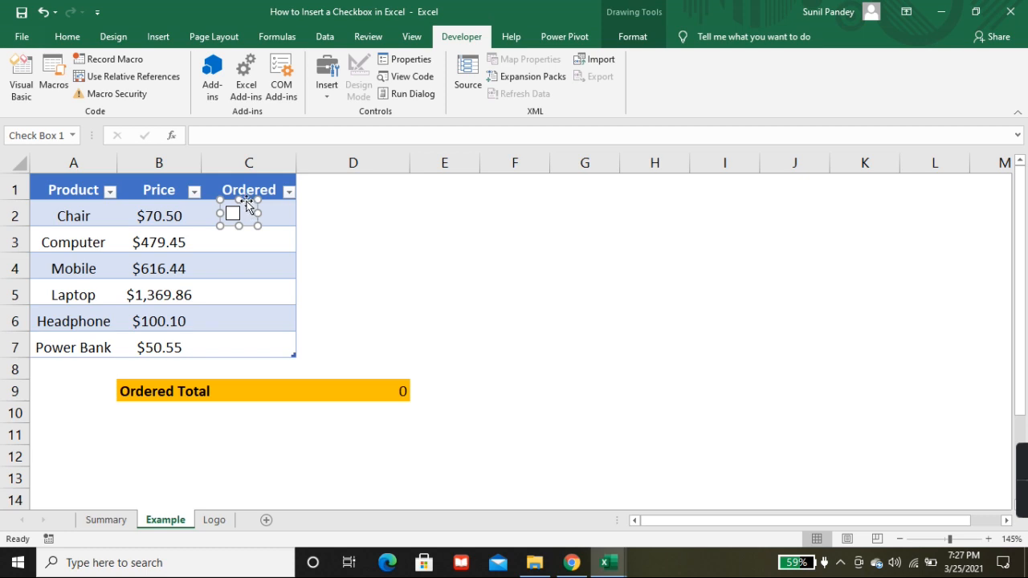
click(369, 206)
right_click(245, 209)
click(248, 204)
drag(245, 201, 249, 286)
drag(247, 283, 243, 335)
Step: Select all six check boxes in the Ordered column and align them with Align Center
ctrl+click(231, 321)
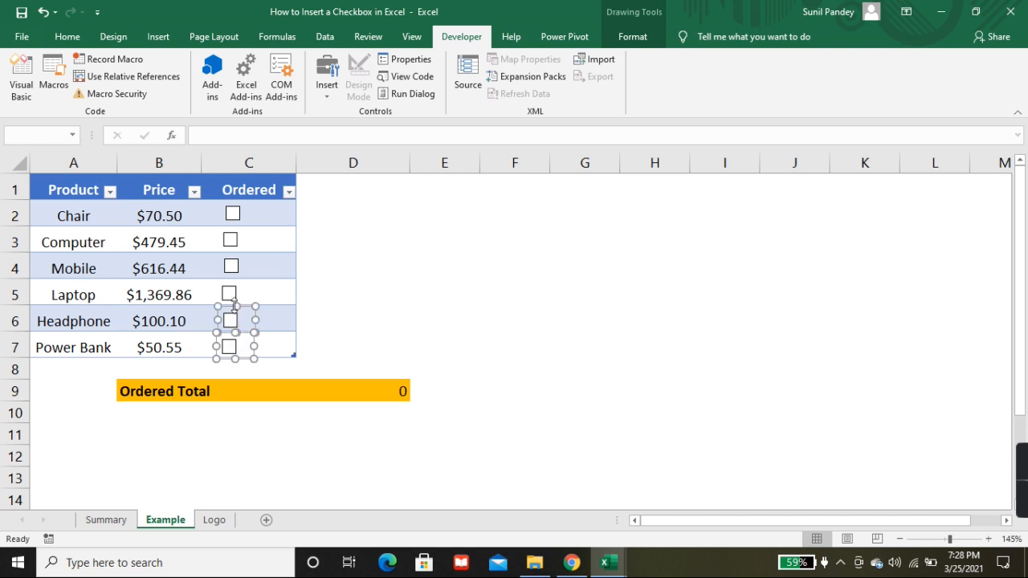
ctrl+click(229, 294)
ctrl+click(231, 267)
ctrl+click(231, 239)
ctrl+click(234, 211)
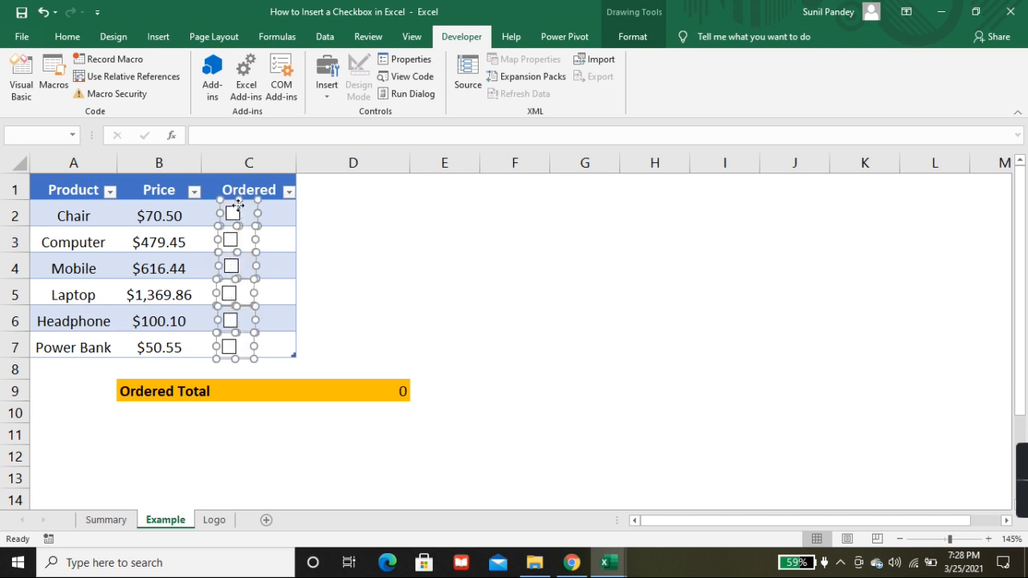
click(640, 40)
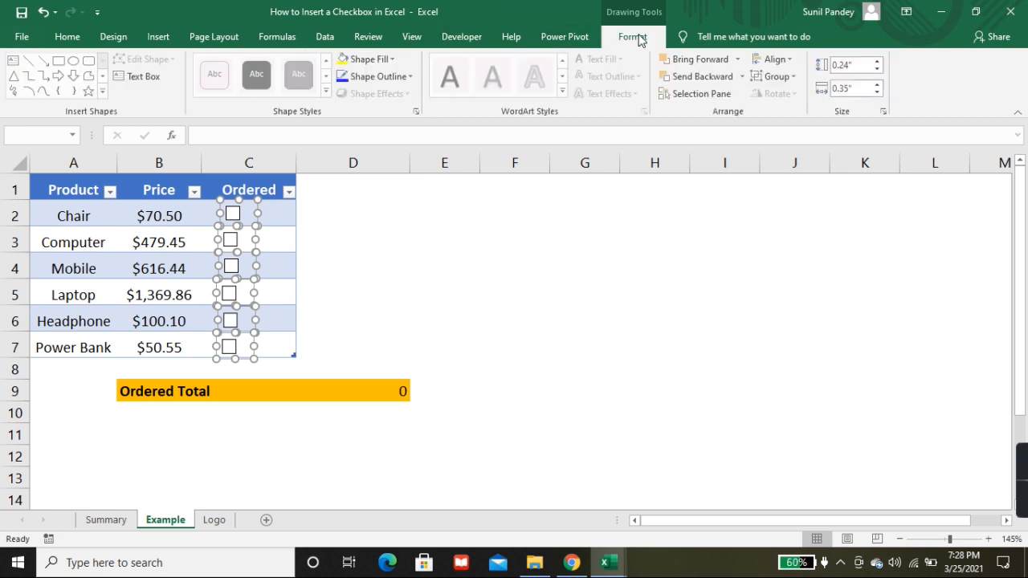
click(790, 63)
click(805, 103)
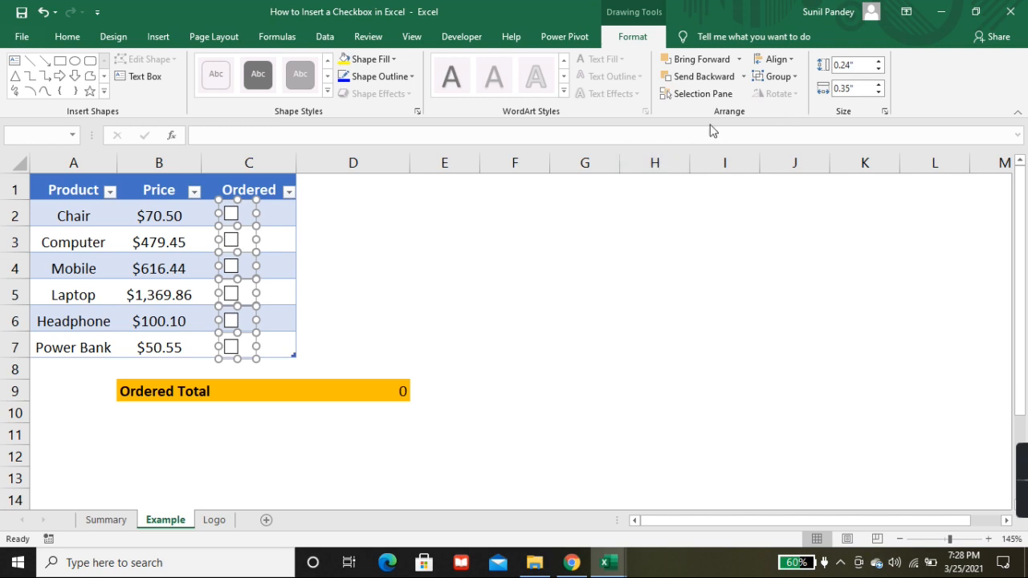
Step: Apply Align Left to the six selected check boxes and deselect them
click(793, 61)
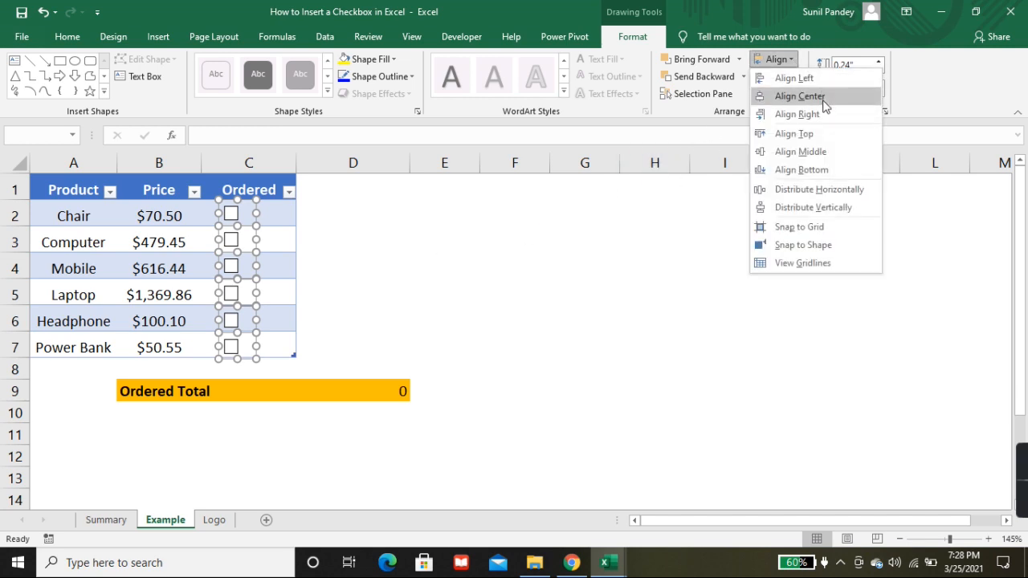
click(821, 82)
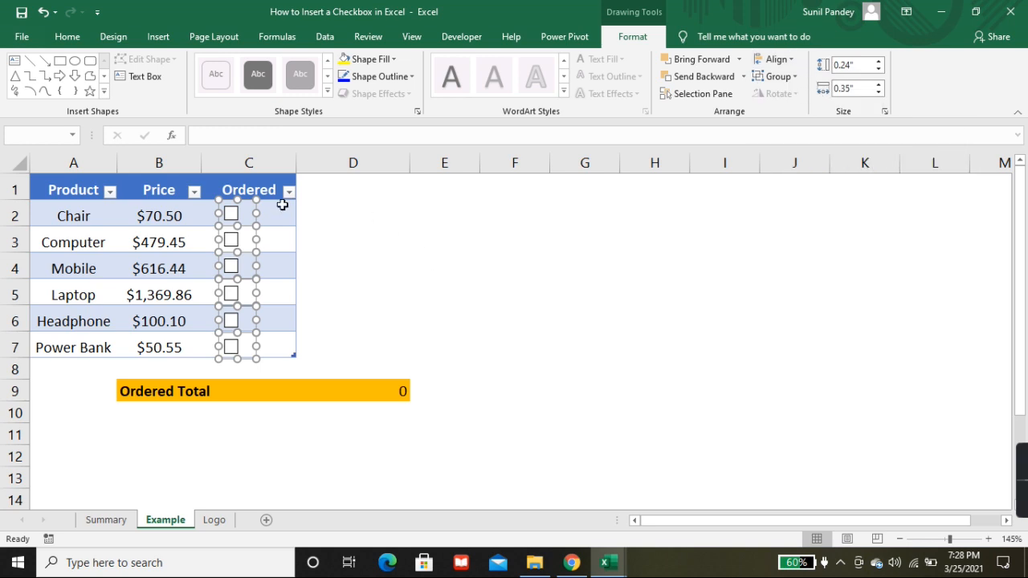
click(389, 248)
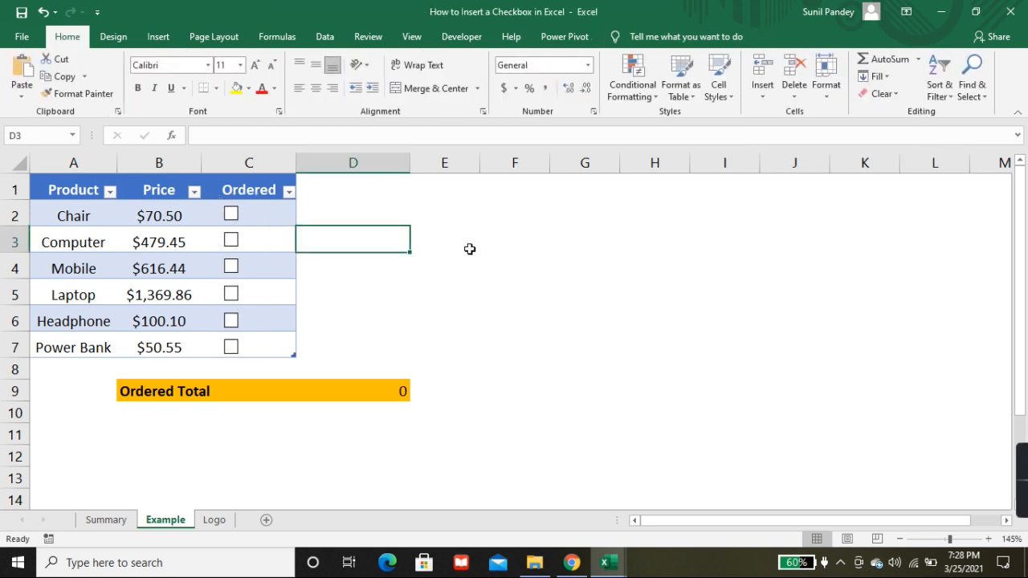
Step: Test the six check boxes in the Ordered column by ticking each one and clearing it again
click(232, 214)
click(232, 240)
click(232, 266)
click(232, 295)
click(231, 321)
click(231, 347)
click(231, 320)
click(231, 294)
click(231, 266)
click(232, 240)
click(232, 213)
click(231, 347)
Step: Link the Chair check box in C2 to cell $E$2 through its Format Control settings
right_click(241, 221)
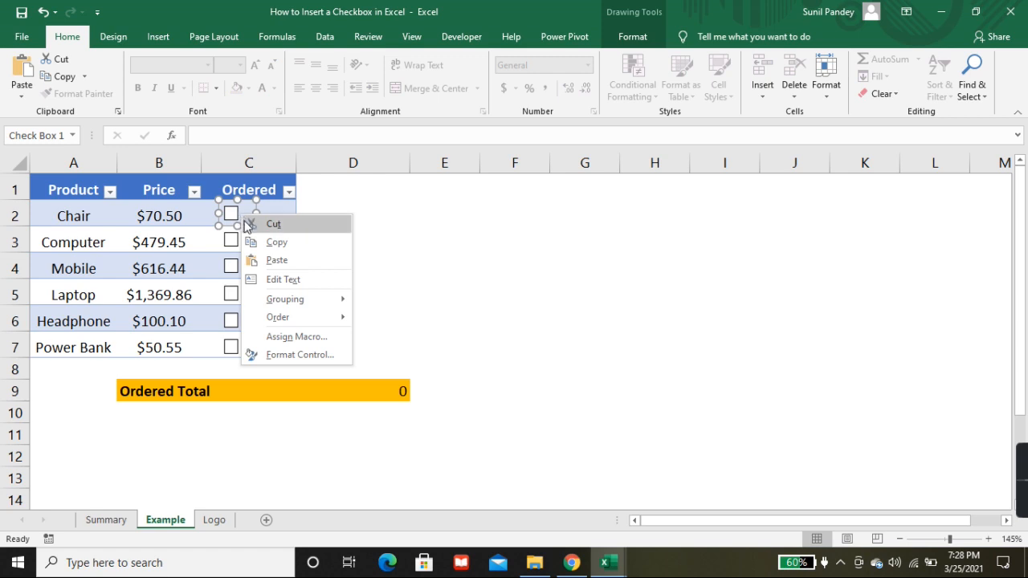
click(290, 356)
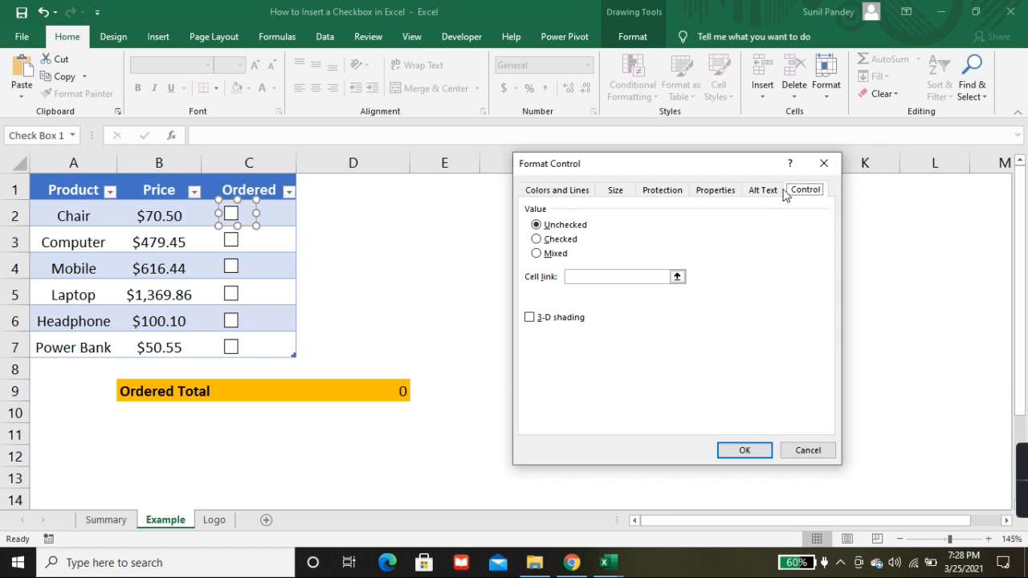
click(626, 277)
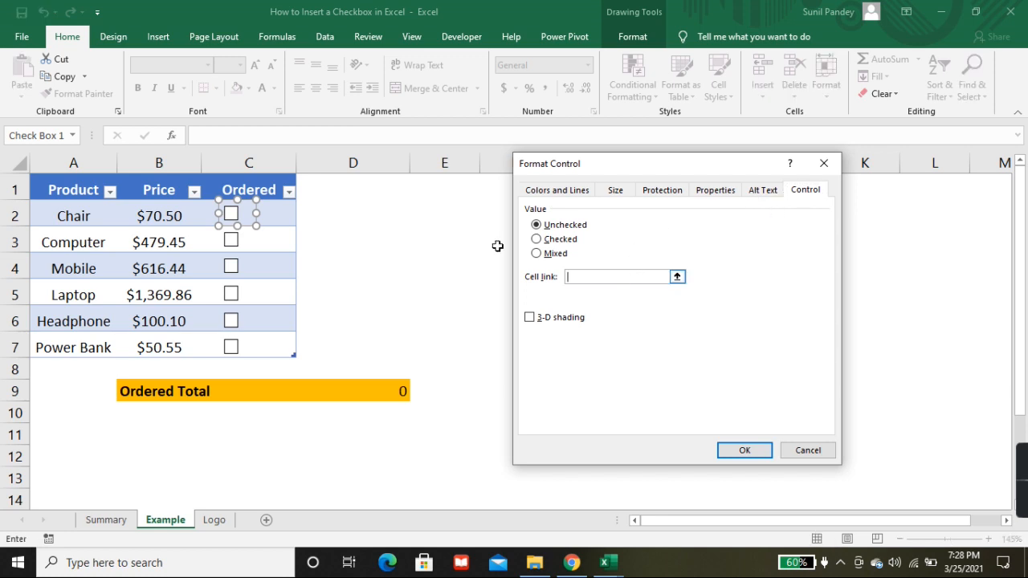
click(433, 215)
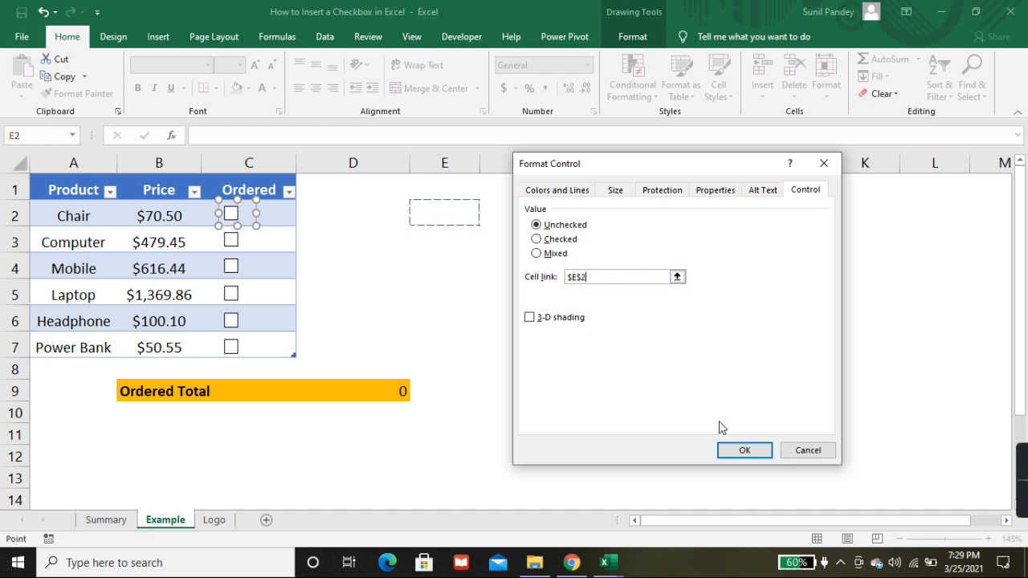
click(744, 450)
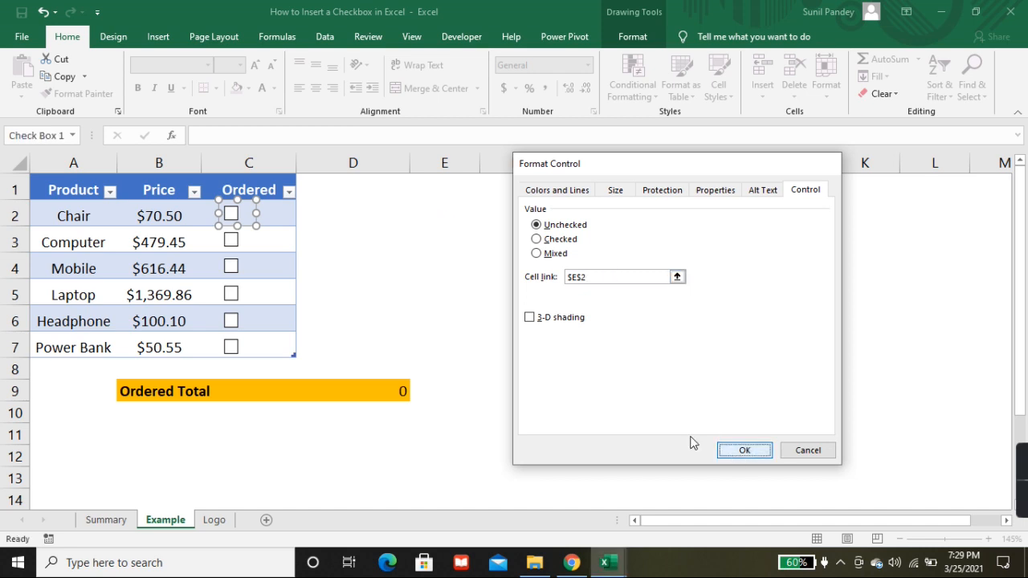
Step: Link the Computer check box in C3 to cell $E$3 through its Format Control settings
right_click(246, 238)
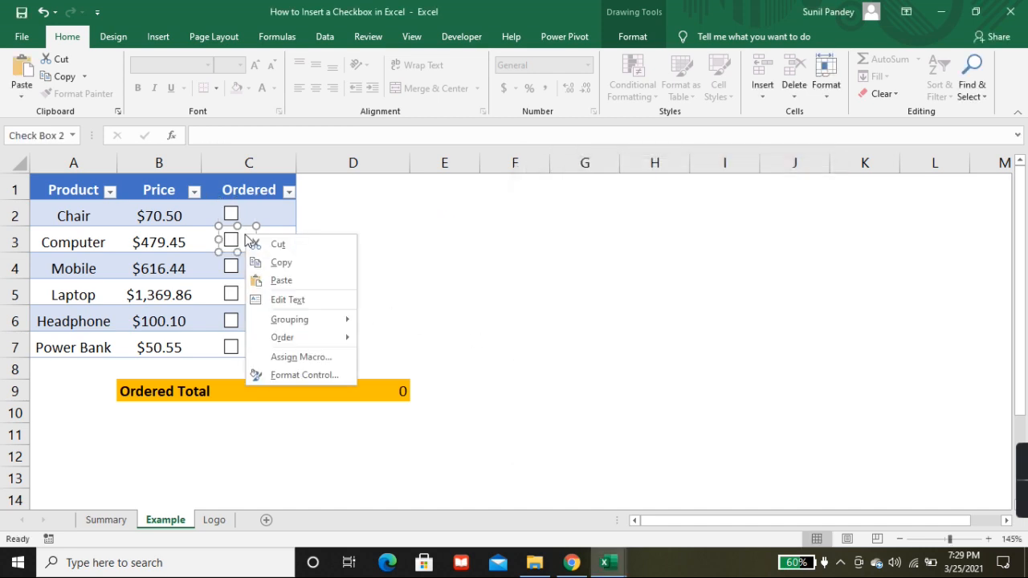
click(293, 372)
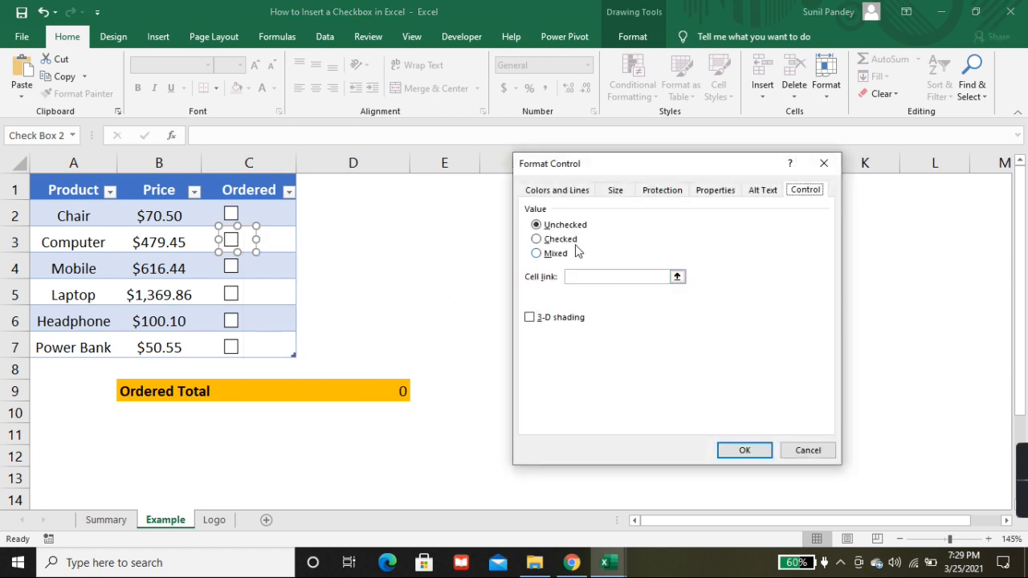
click(606, 276)
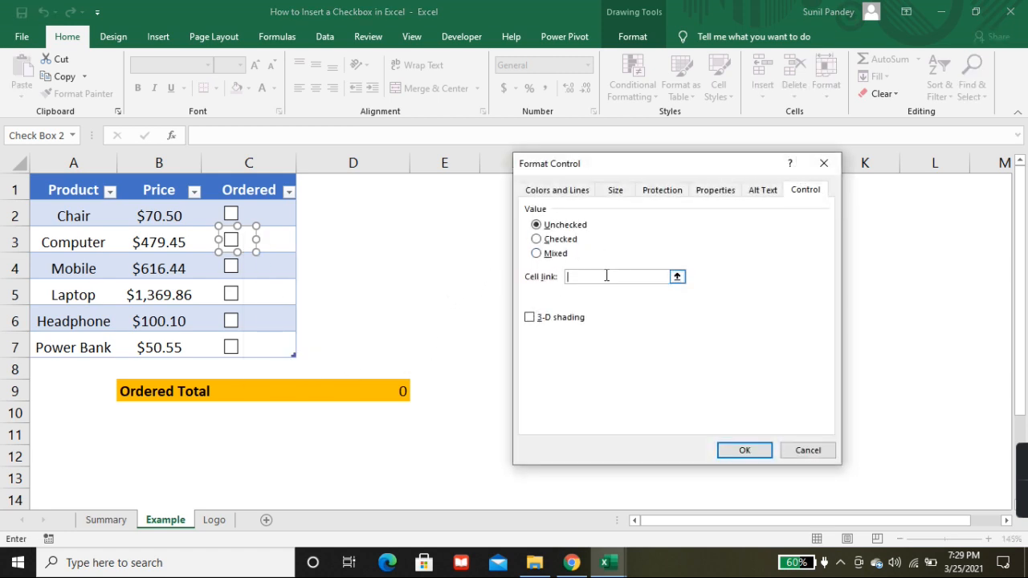
click(437, 243)
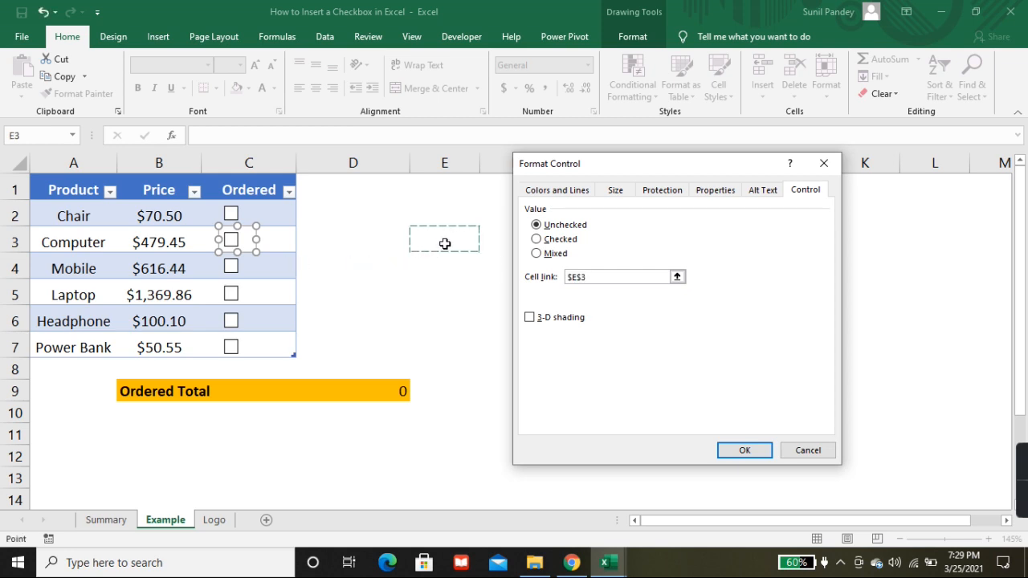
click(745, 450)
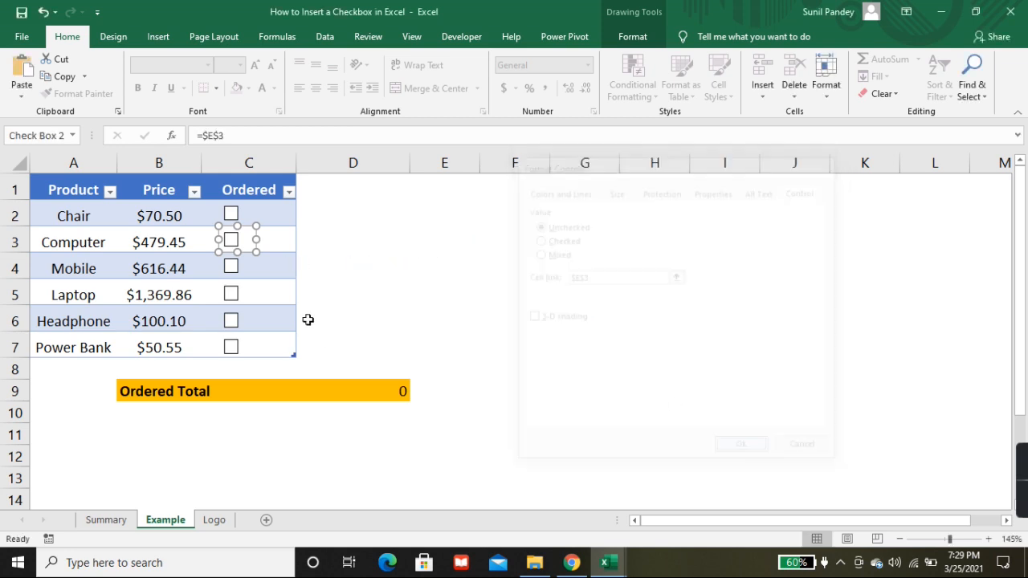
Step: Link the Mobile check box in C4 to cell $E$4 through its Format Control settings
ctrl+click(249, 266)
right_click(249, 266)
click(292, 404)
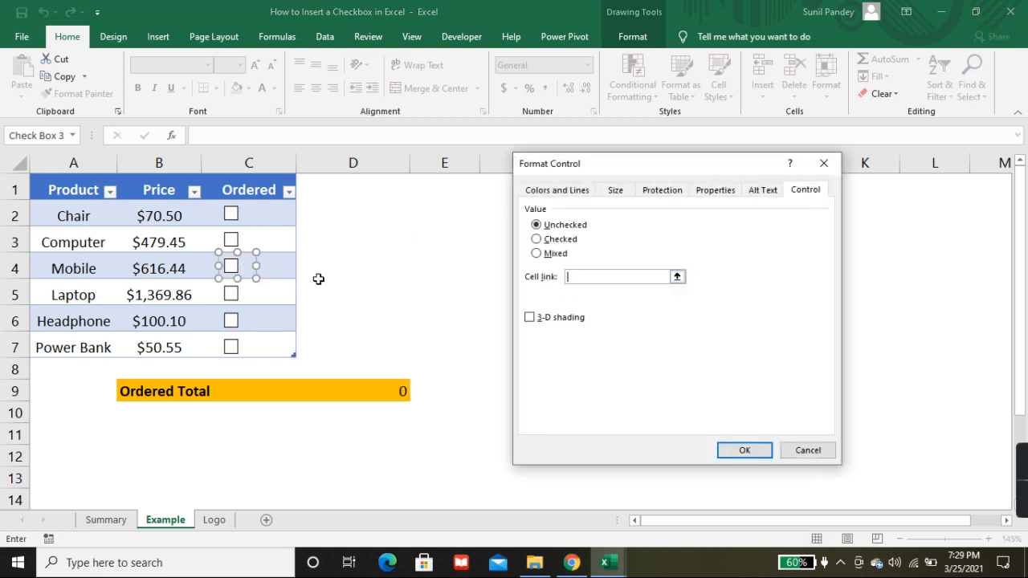
click(434, 268)
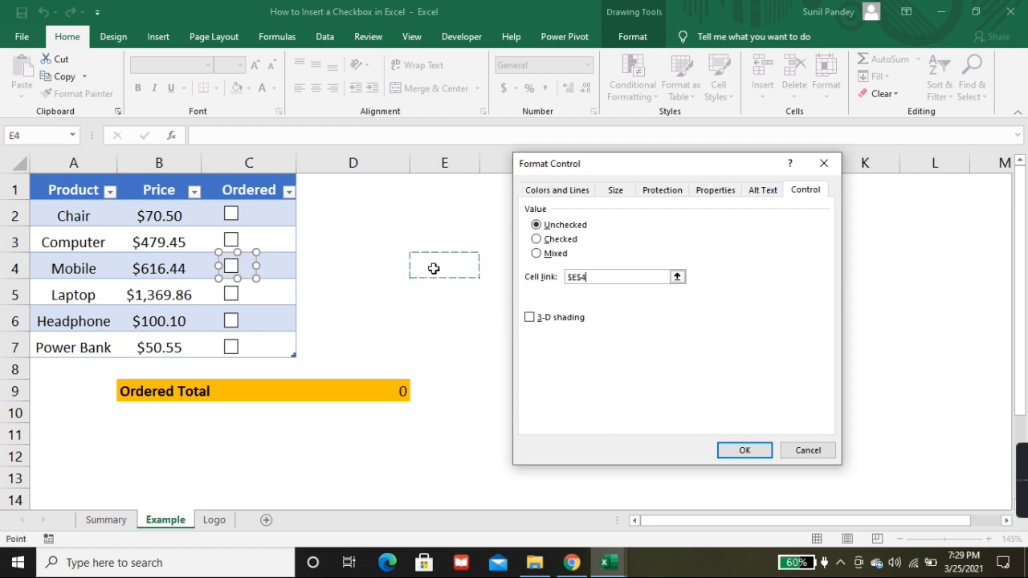
click(734, 452)
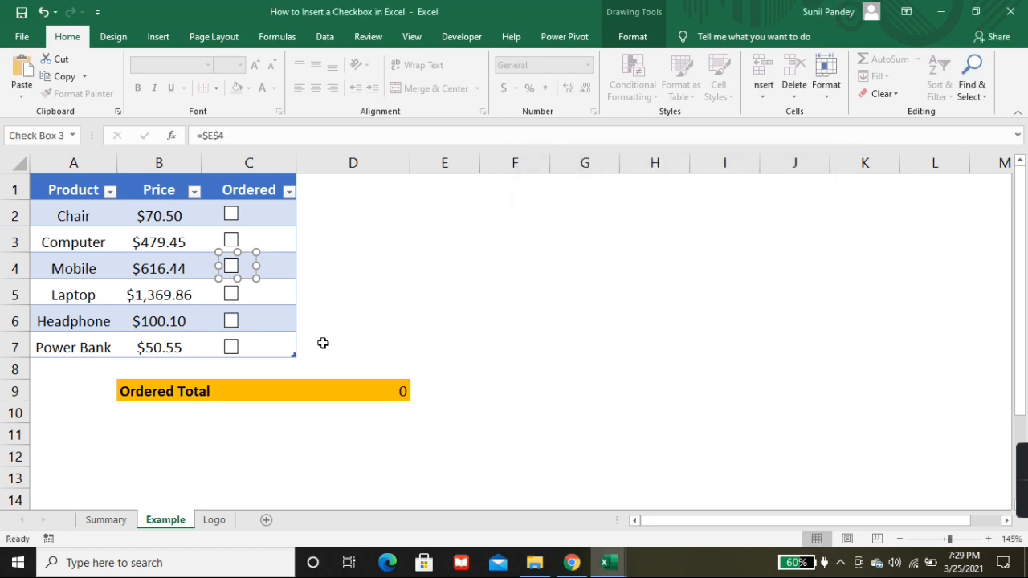
Step: Link the Laptop check box in C5 to cell $E$5 through its Format Control settings
right_click(245, 293)
click(322, 415)
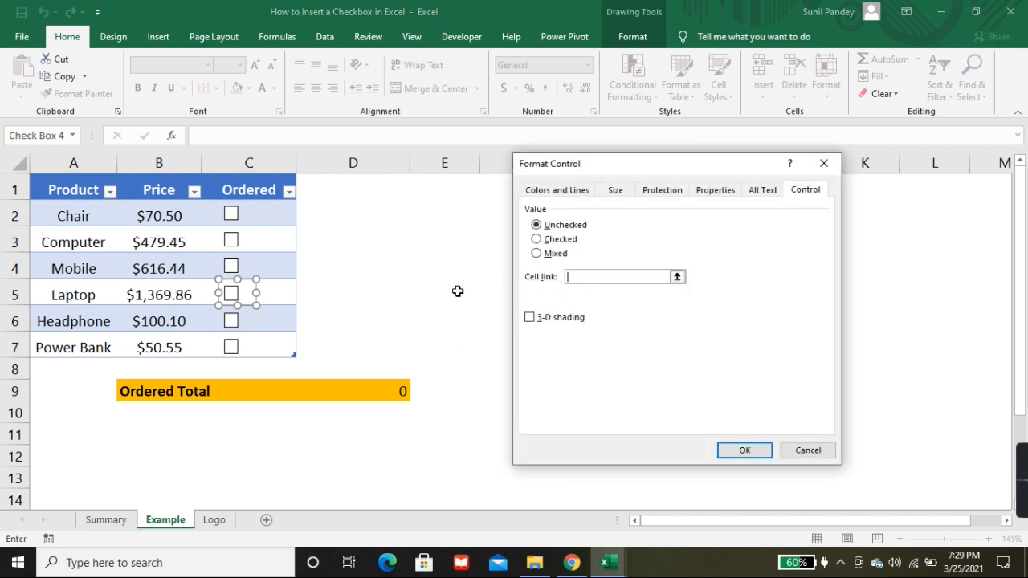
click(431, 292)
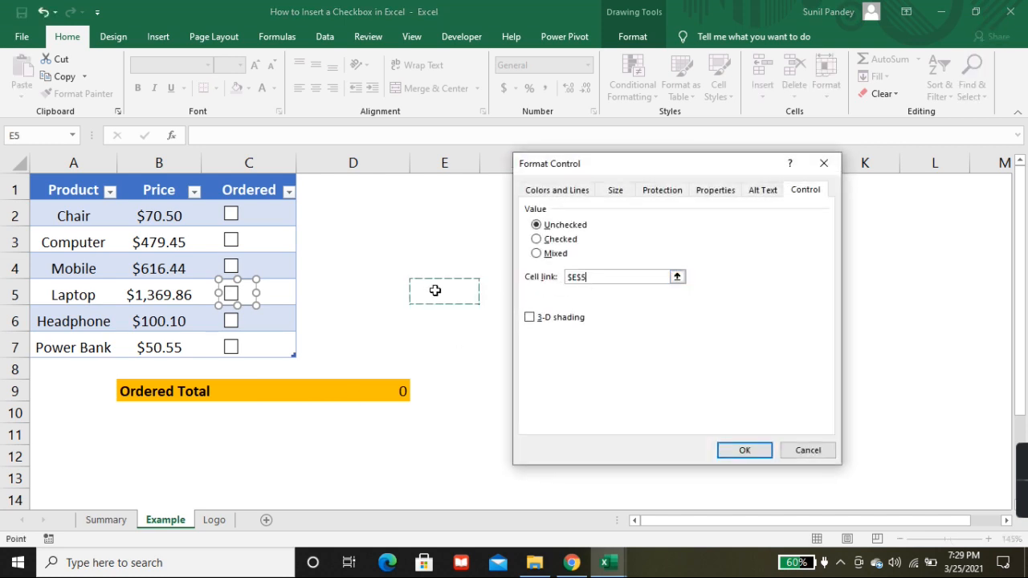
click(743, 450)
Step: Link the Headphone check box in C6 to cell $E$6 through its Format Control settings
right_click(246, 318)
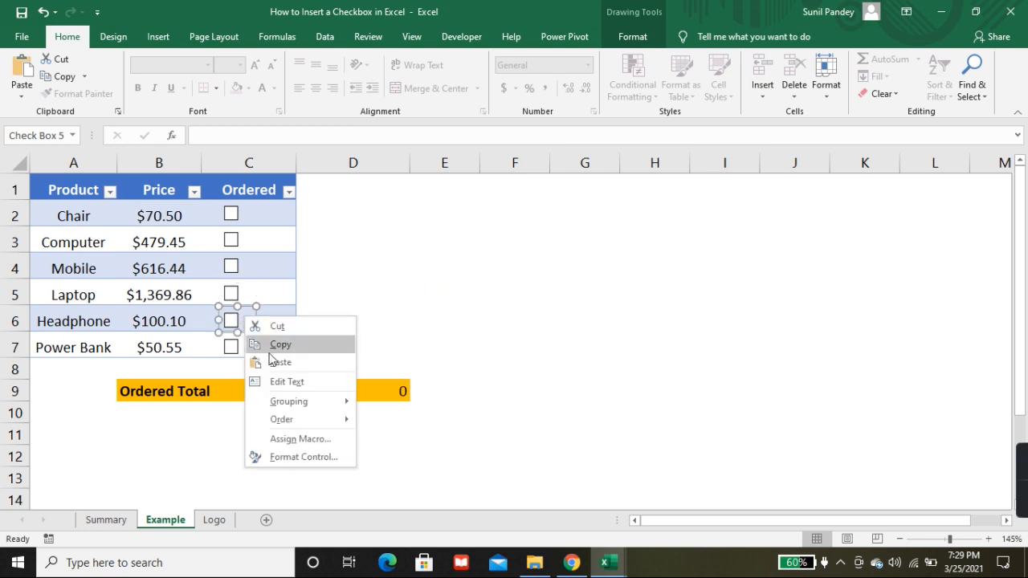
click(309, 457)
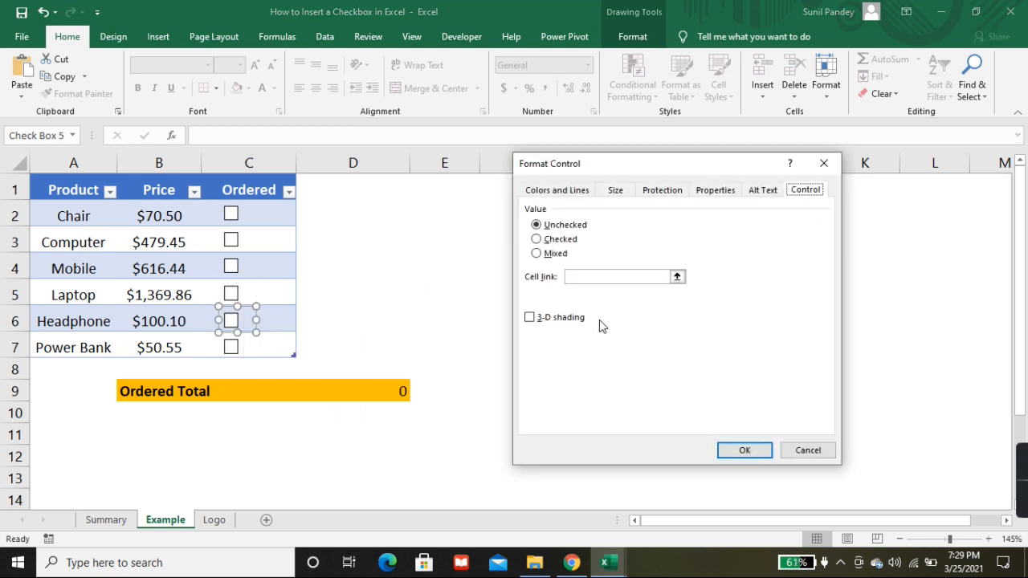
click(610, 277)
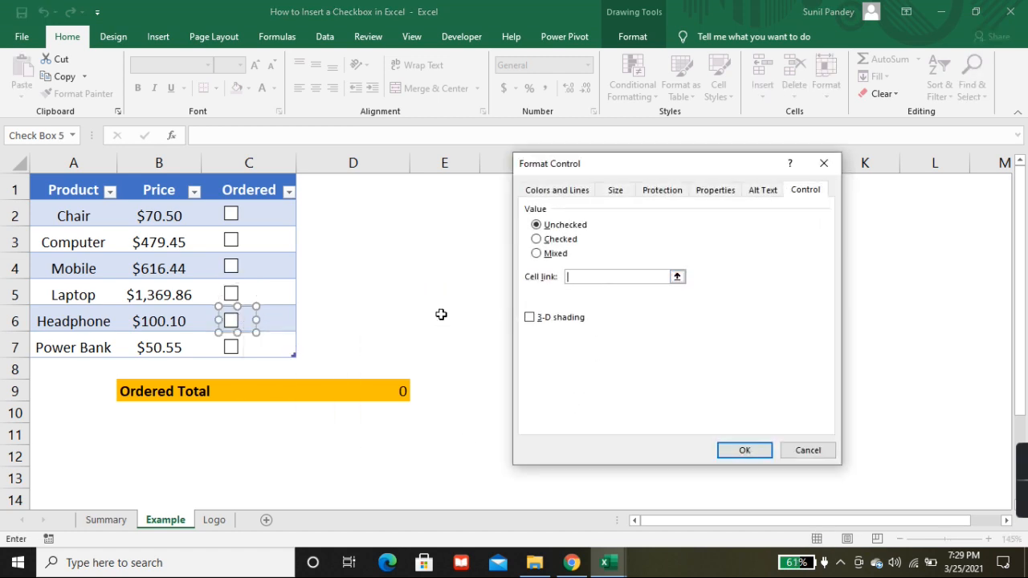
click(441, 314)
click(745, 449)
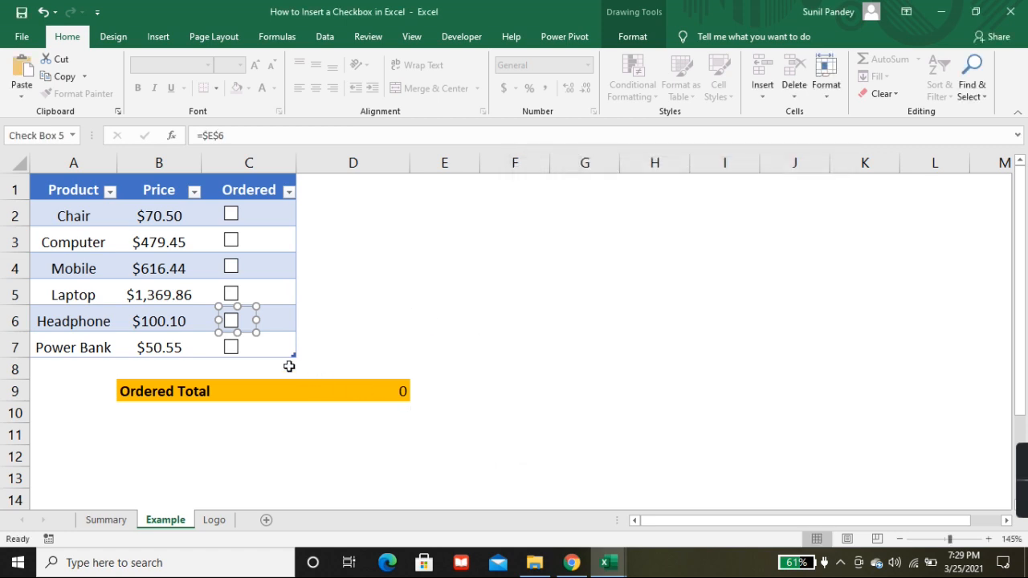
Step: Link the Power Bank check box in C7 to cell $E$7 through its Format Control settings
click(259, 347)
right_click(262, 350)
click(241, 347)
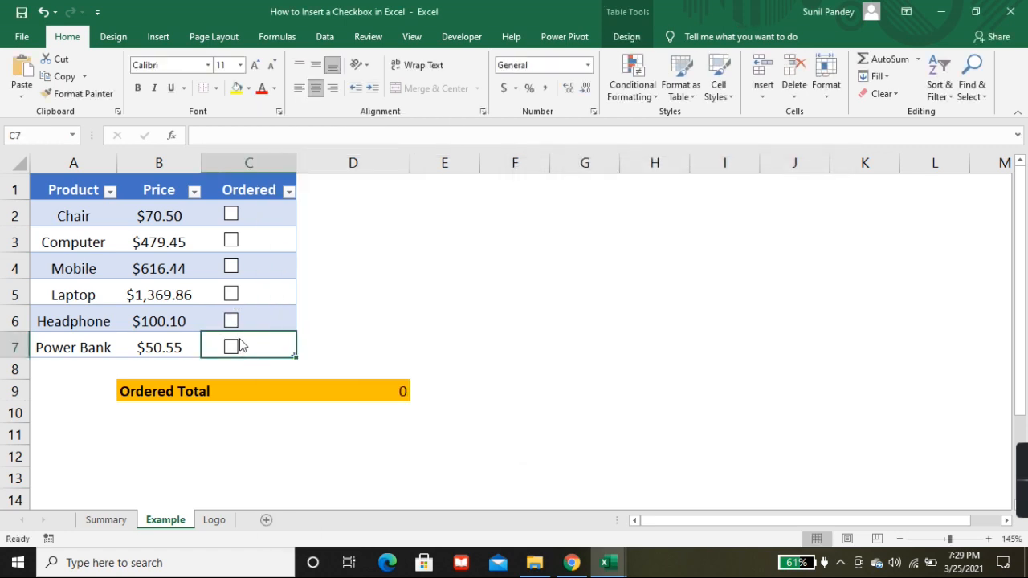
right_click(241, 341)
click(312, 479)
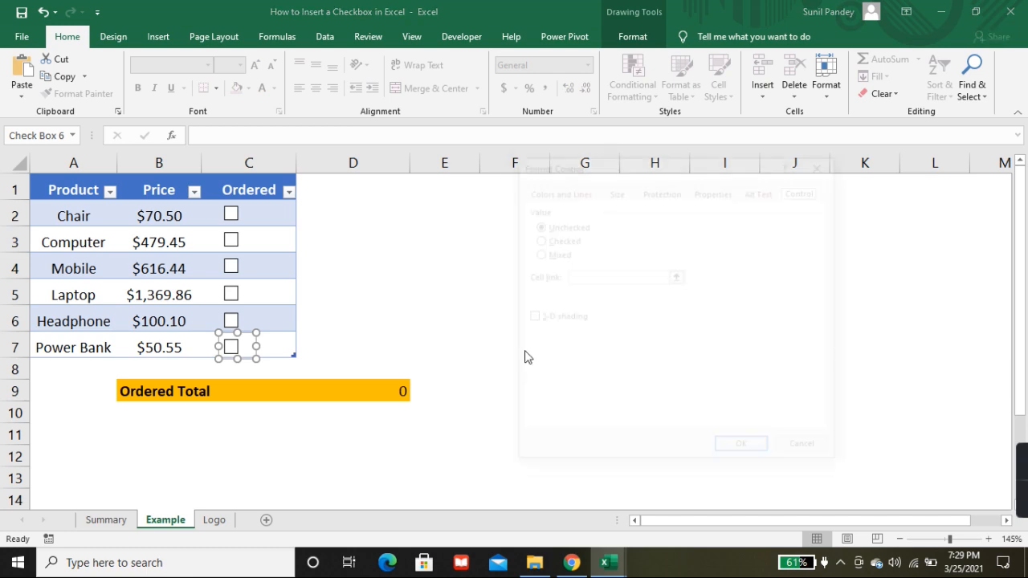
click(635, 278)
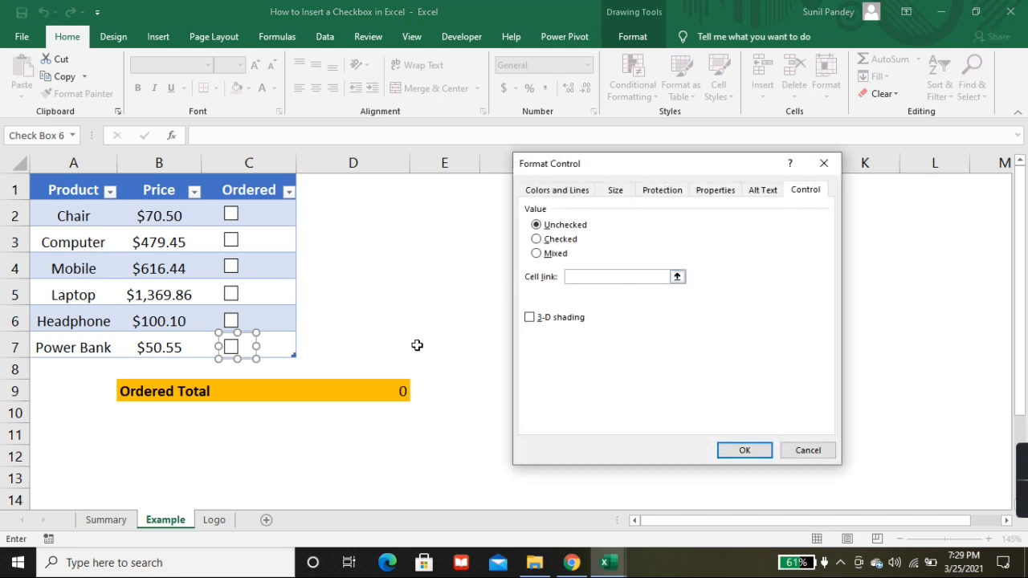
click(417, 346)
click(746, 450)
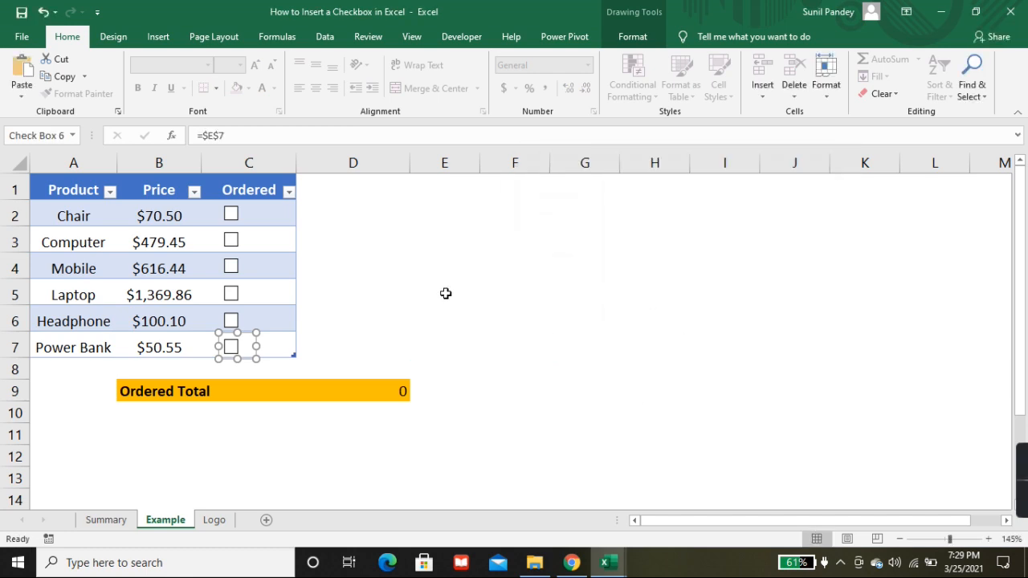
Step: Tick the linked check boxes of all six products, from Chair down to Power Bank
click(232, 215)
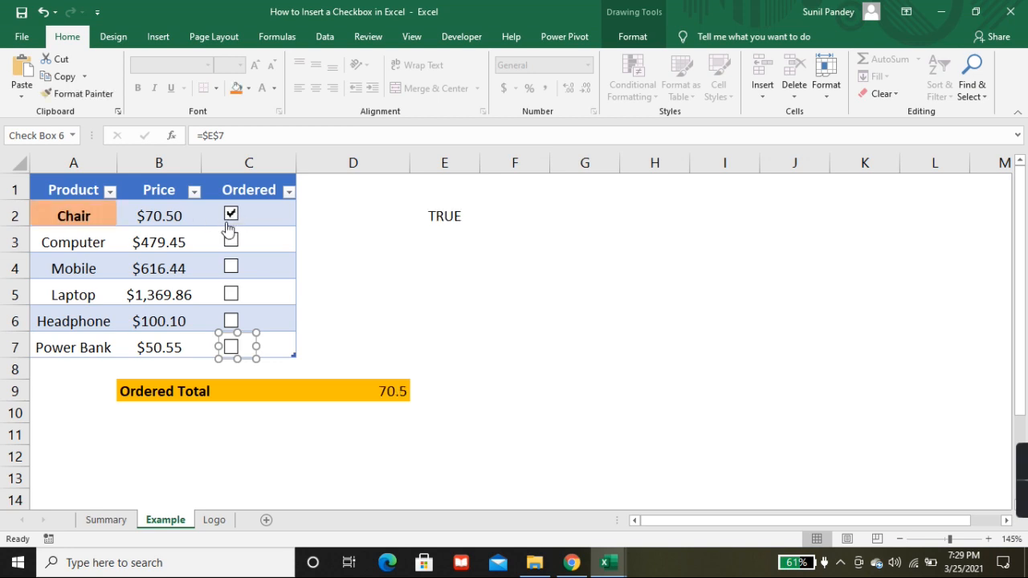
click(232, 240)
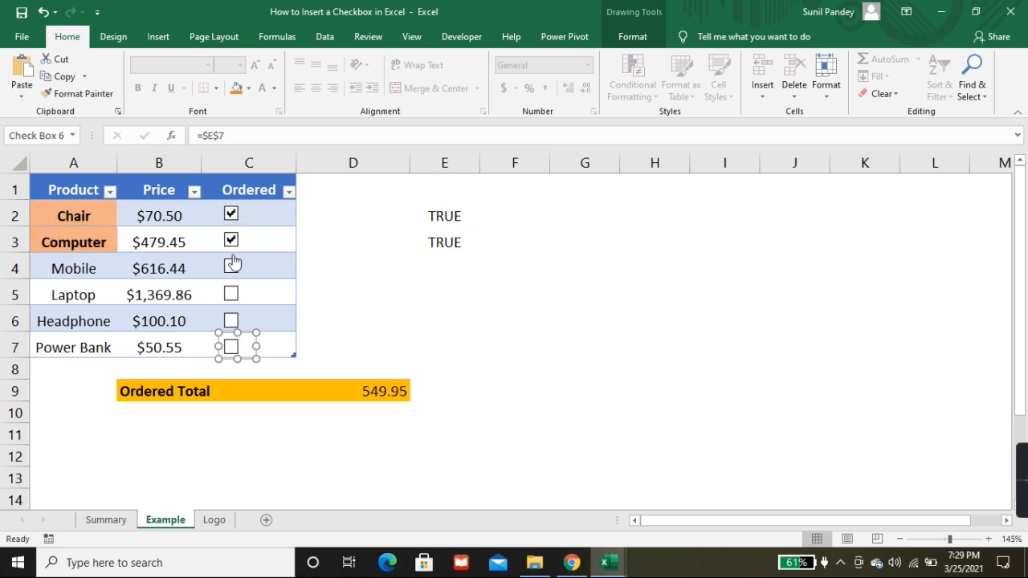
click(231, 266)
click(231, 292)
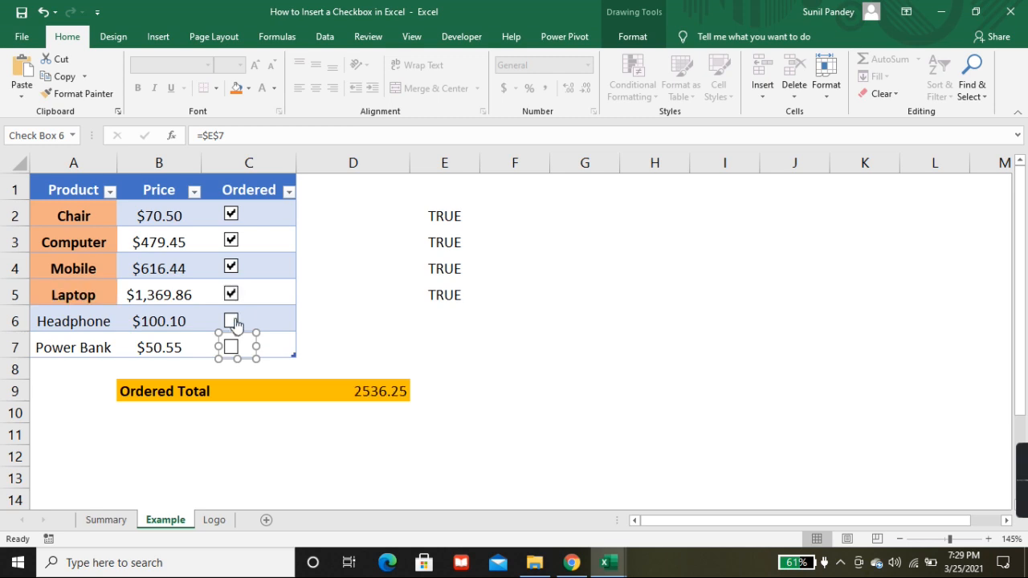
click(231, 320)
click(406, 347)
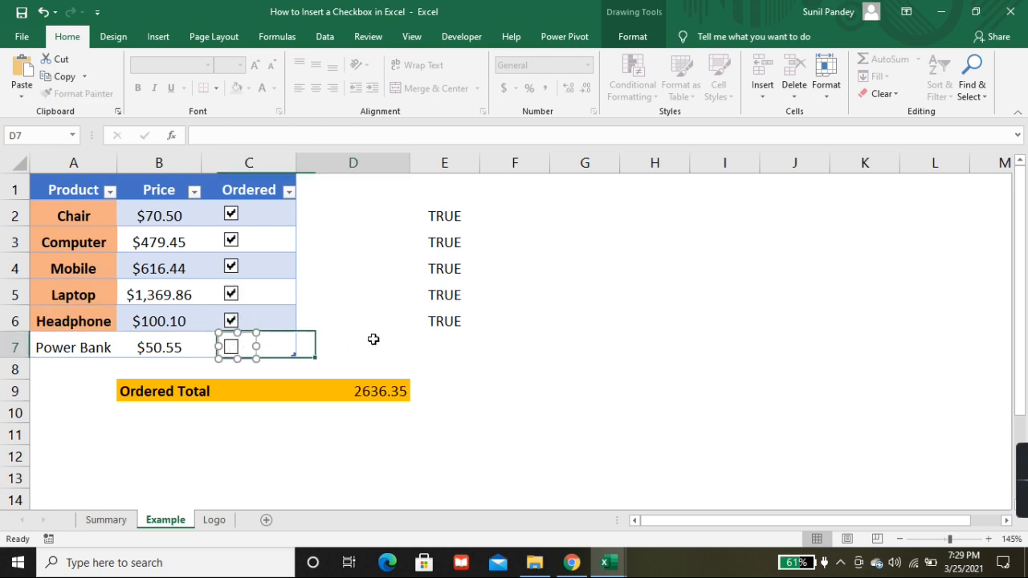
click(232, 347)
Step: Clear the check boxes of all six products, from Power Bank up to Chair
click(231, 347)
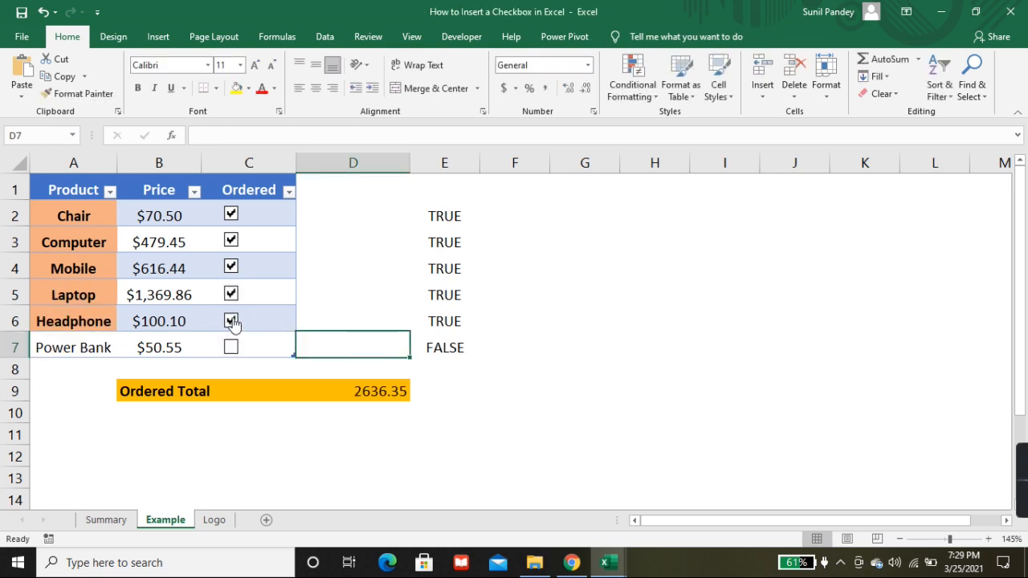
click(231, 320)
click(232, 294)
click(231, 266)
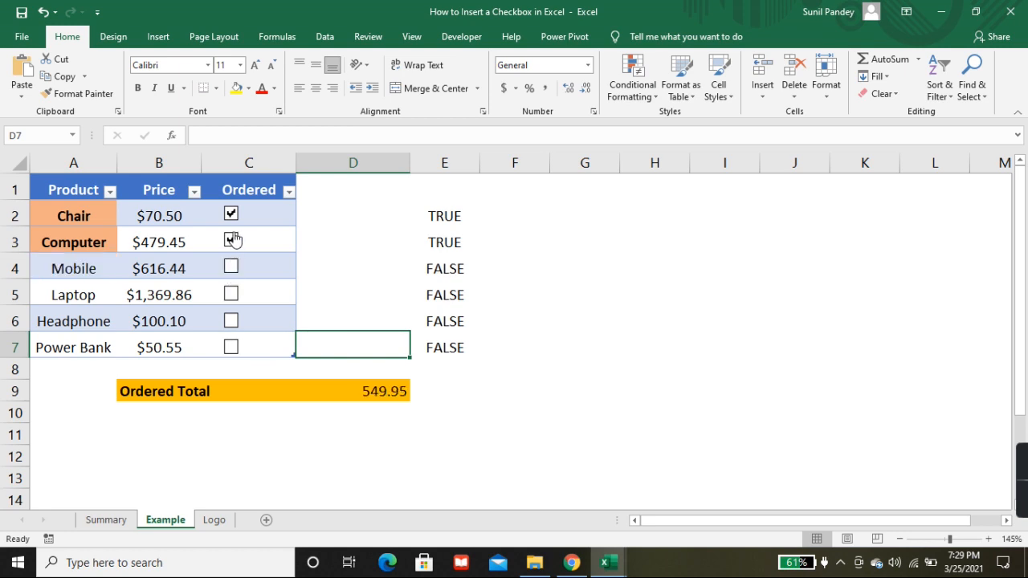
click(231, 240)
click(231, 214)
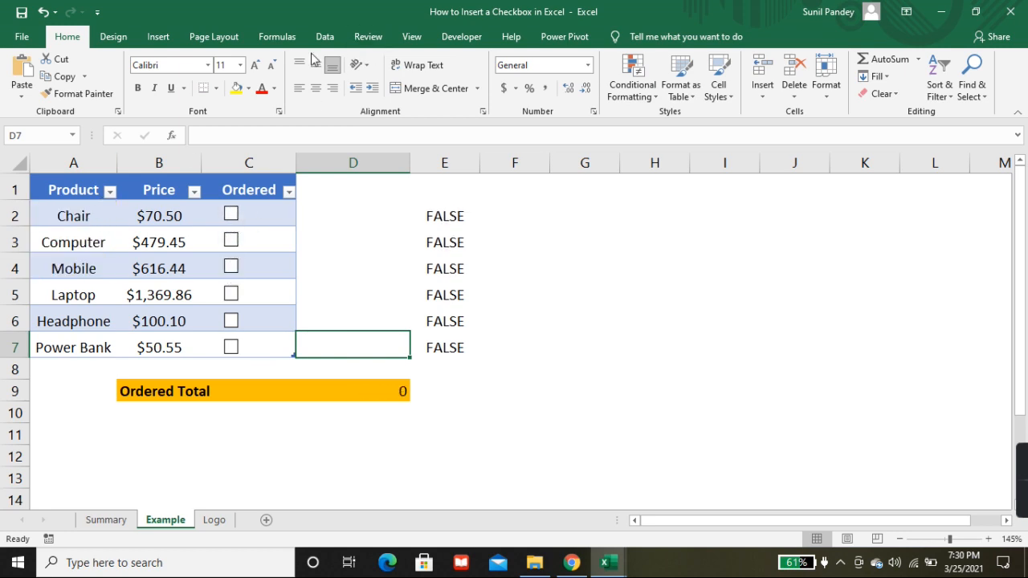
Step: Tick the Chair check box to examine its effect on E2 and the product name in A2, and clear it again
click(634, 88)
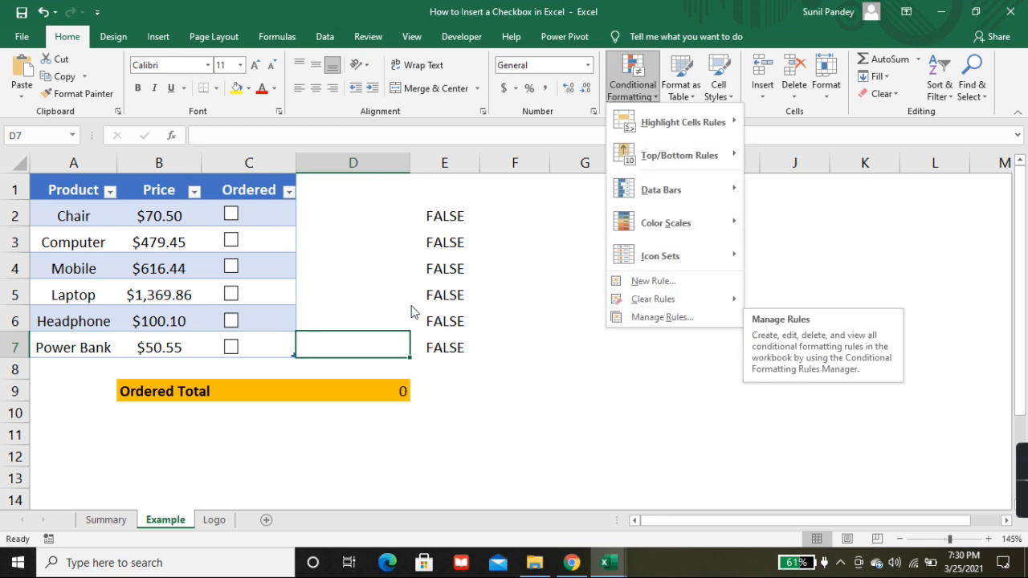
click(382, 224)
click(446, 216)
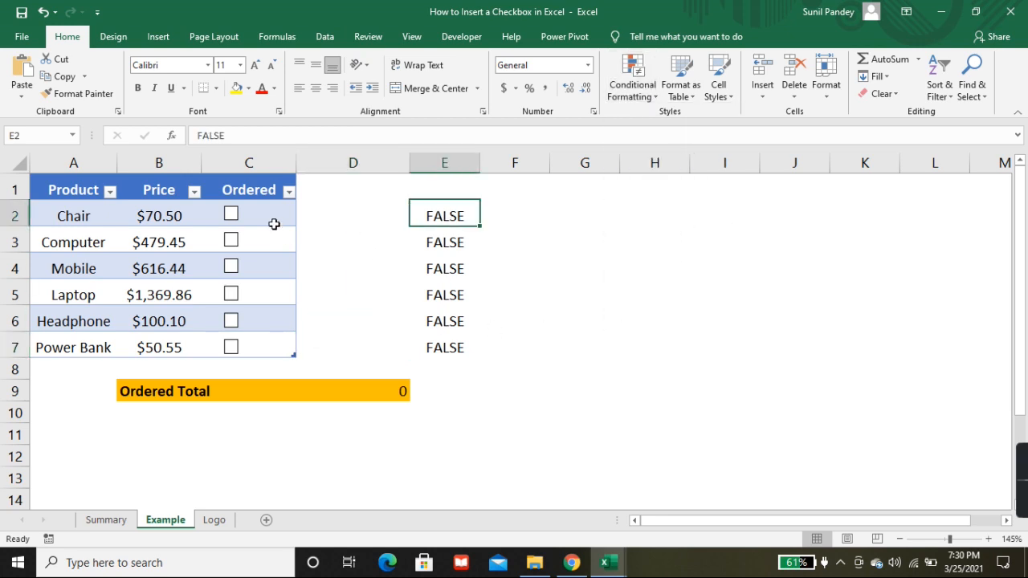
click(230, 214)
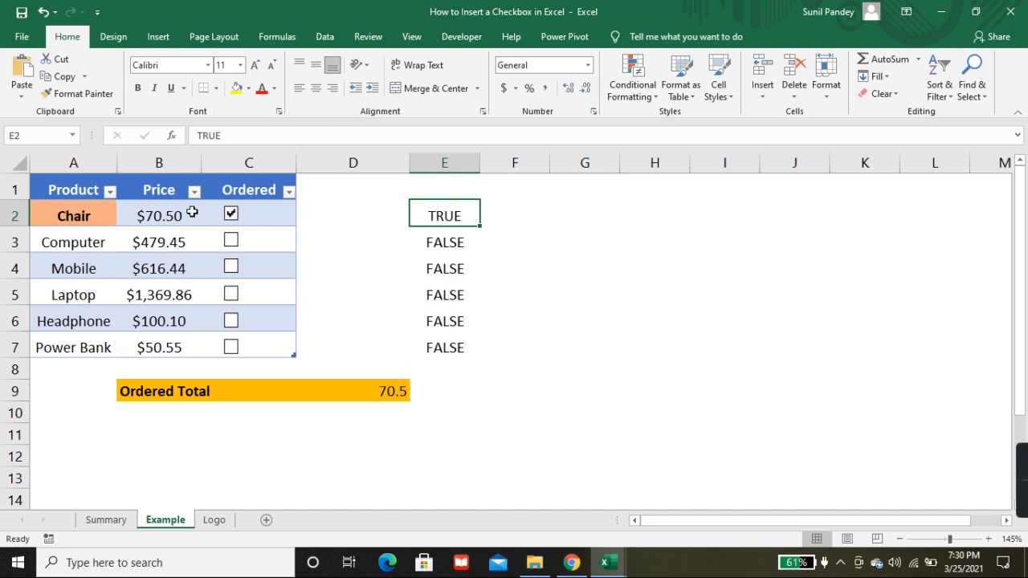
click(76, 219)
click(80, 236)
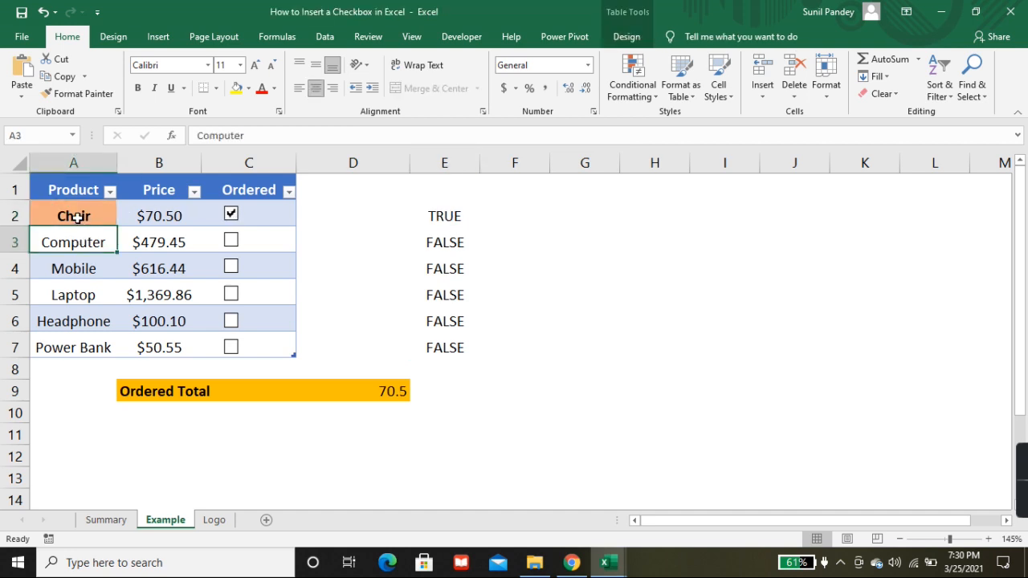
click(231, 215)
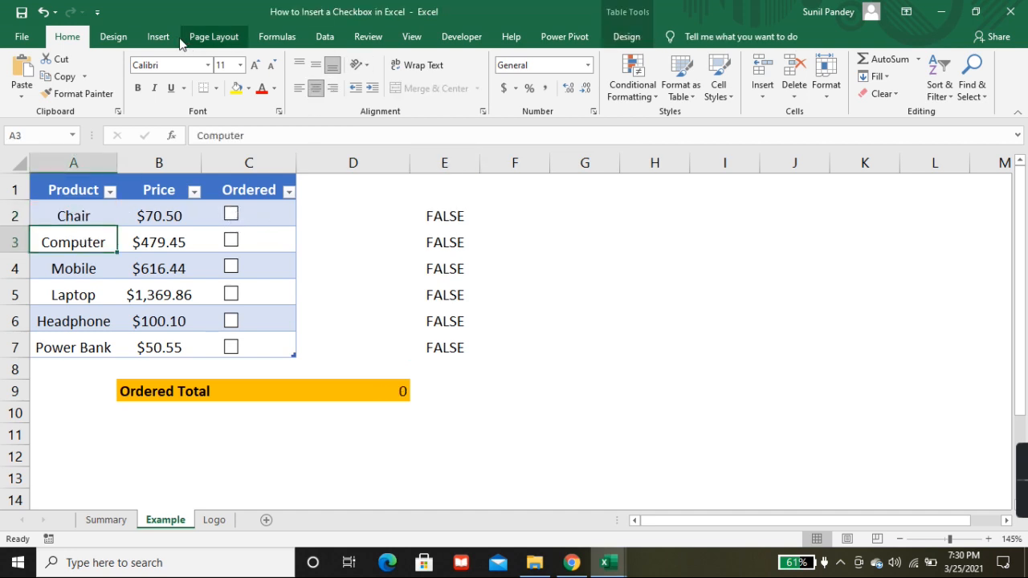
Step: Delete the conditional formatting rule with formula =E2 that applies to $A$2:$A$7
click(633, 80)
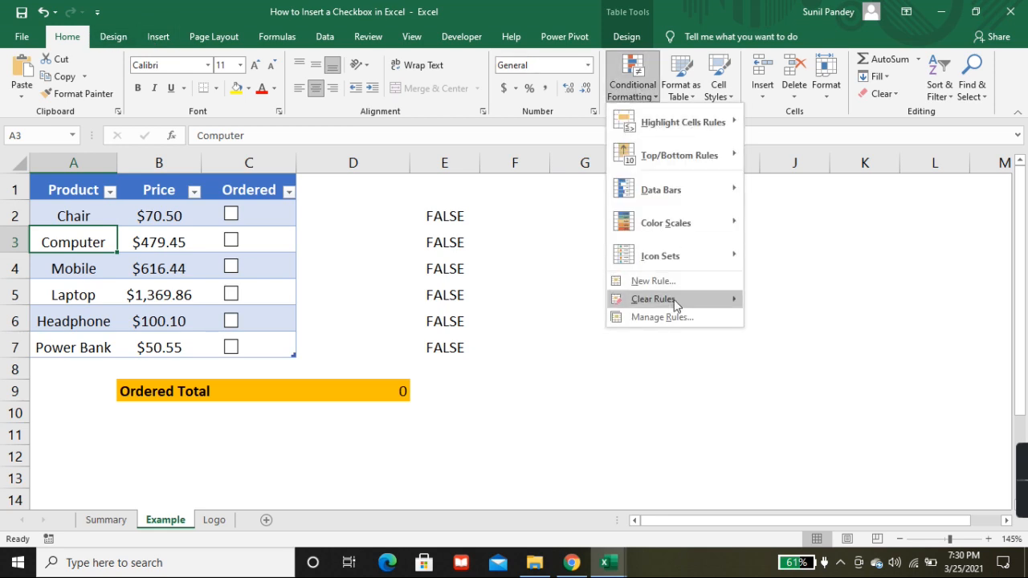
mouse_move(669, 301)
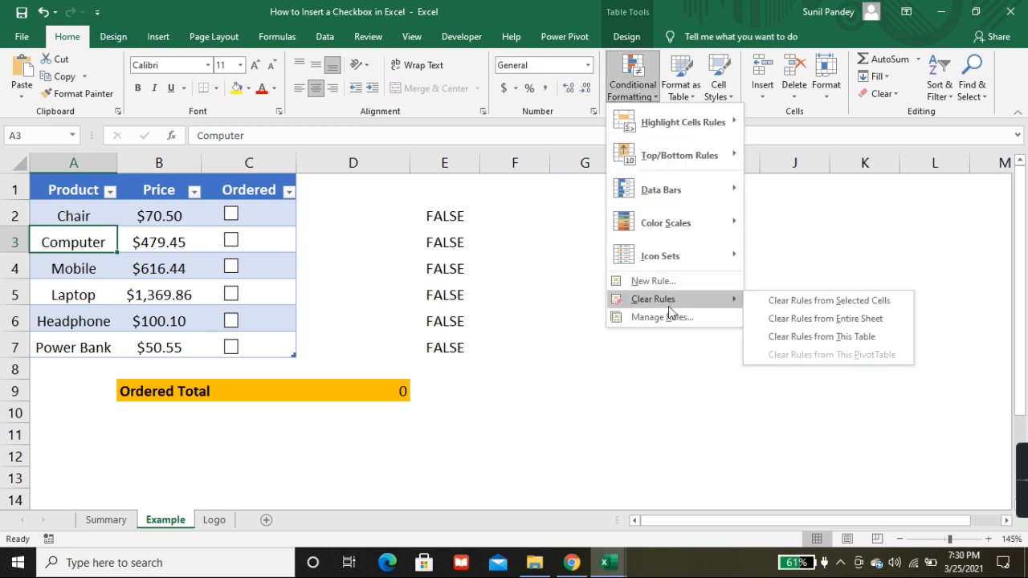
click(667, 318)
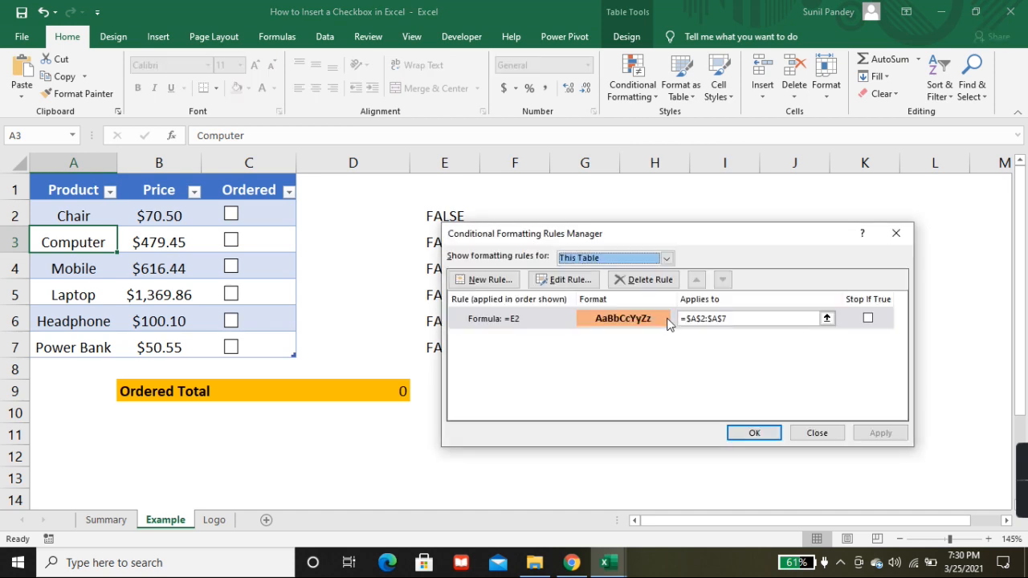
click(574, 318)
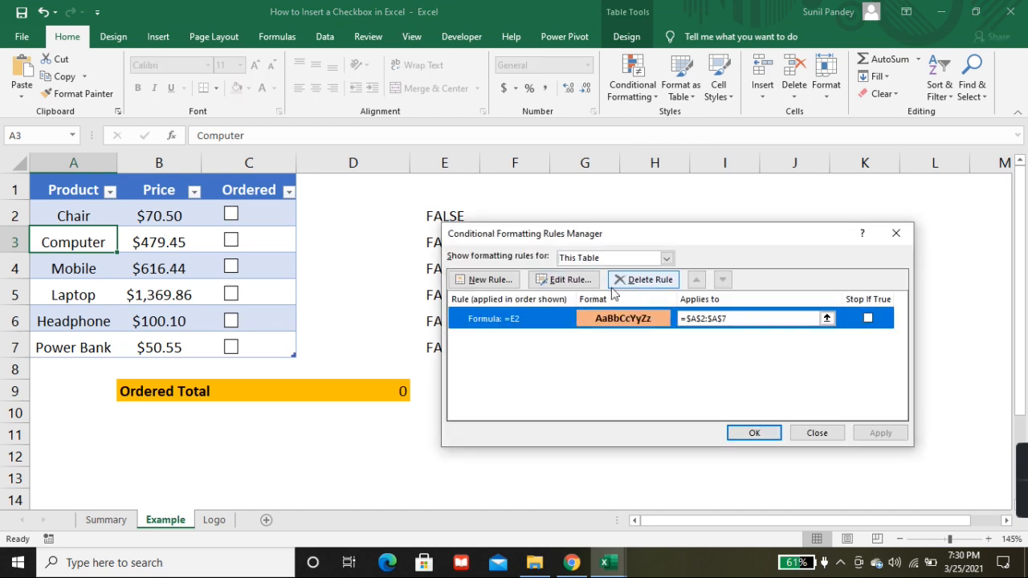
click(645, 279)
click(754, 432)
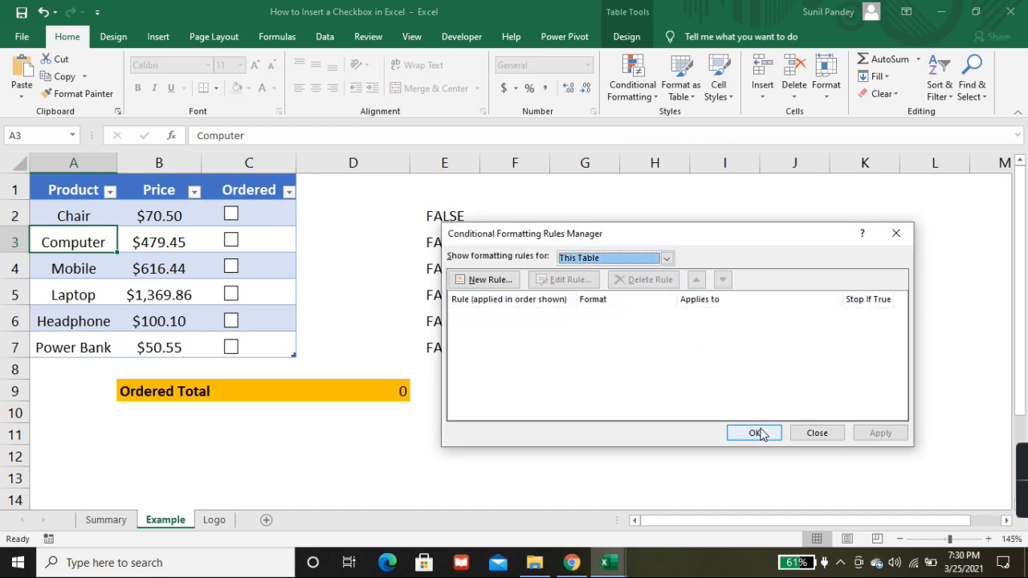
Step: Tick the Computer and Chair check boxes to examine whether the product names still get highlighted, and clear both again
click(232, 240)
click(232, 216)
click(231, 238)
click(231, 214)
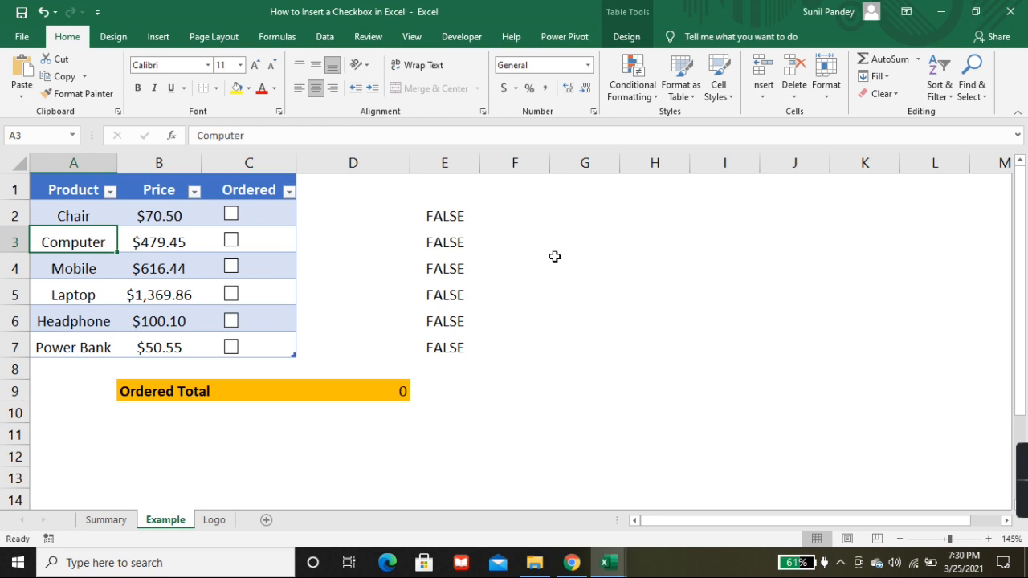
Step: Hide column E, which holds the check boxes' linked values
click(447, 163)
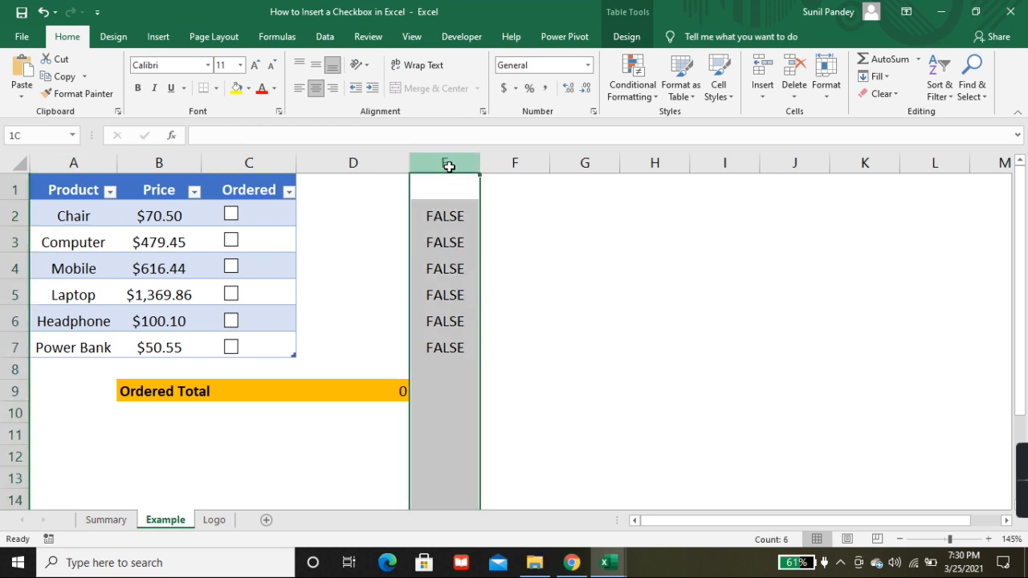
right_click(452, 165)
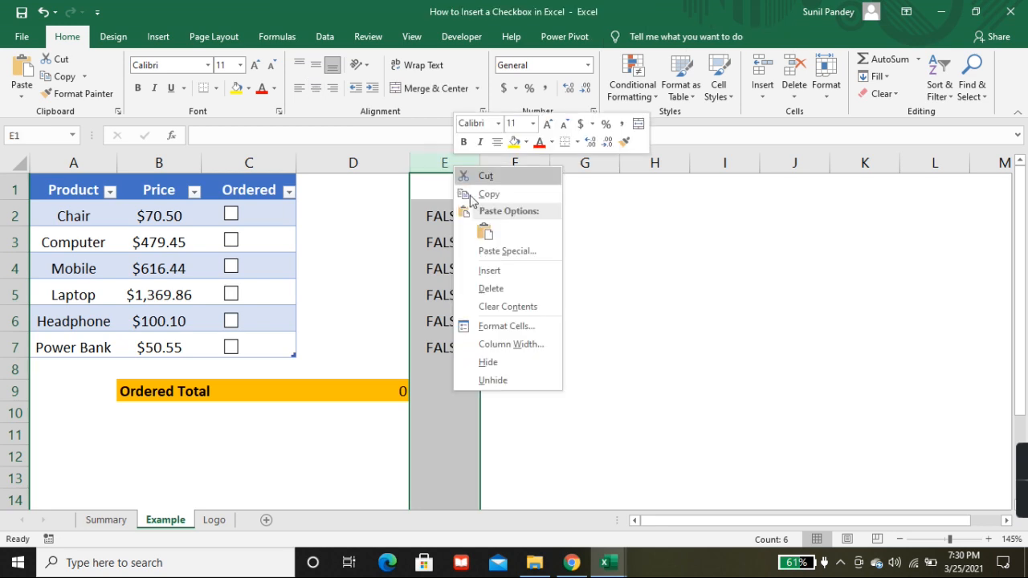
click(499, 385)
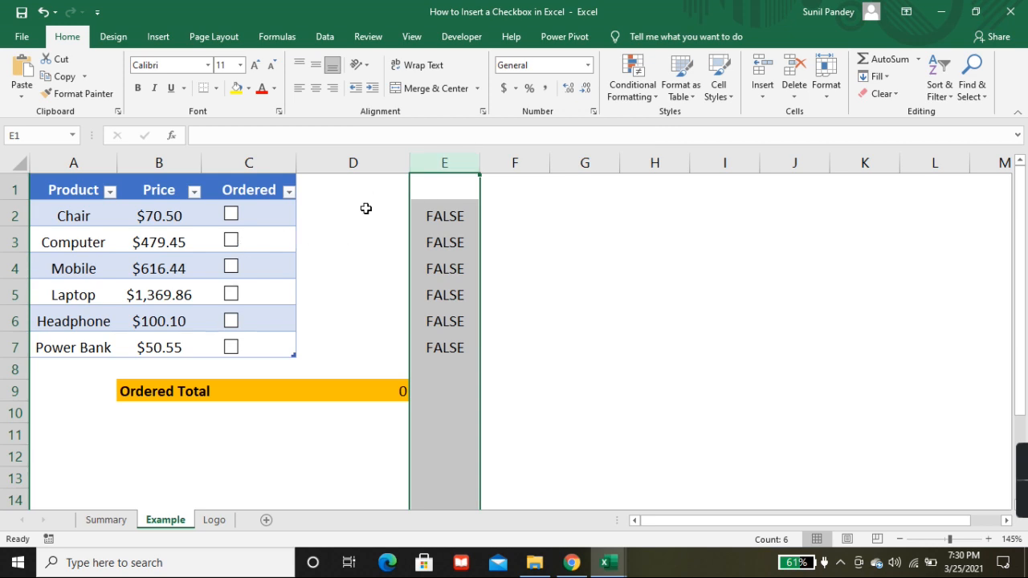
right_click(449, 163)
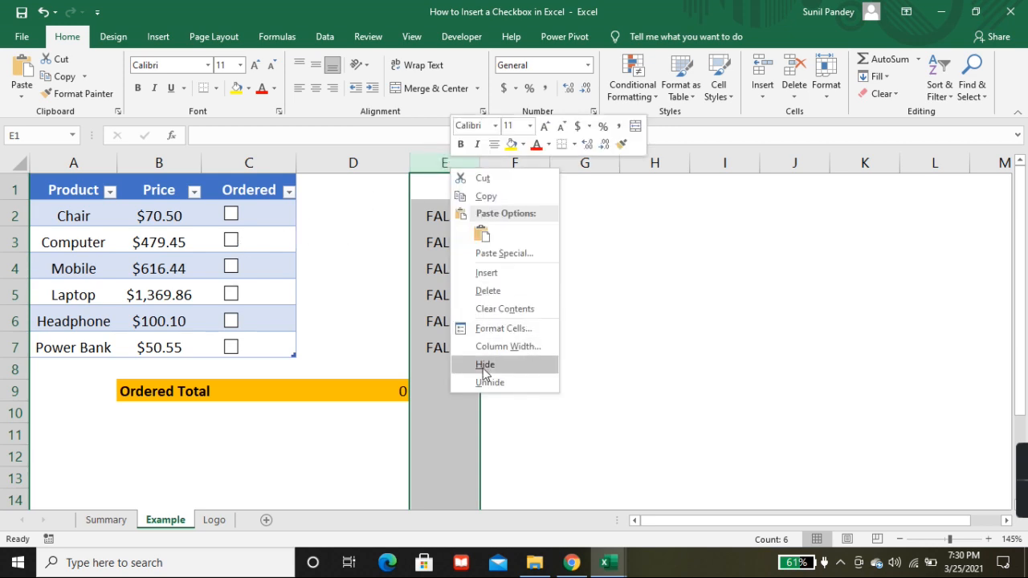
click(489, 366)
Step: Tick and clear the Computer and Mobile check boxes to examine how they behave with column E hidden
click(231, 240)
click(232, 268)
click(232, 240)
click(231, 266)
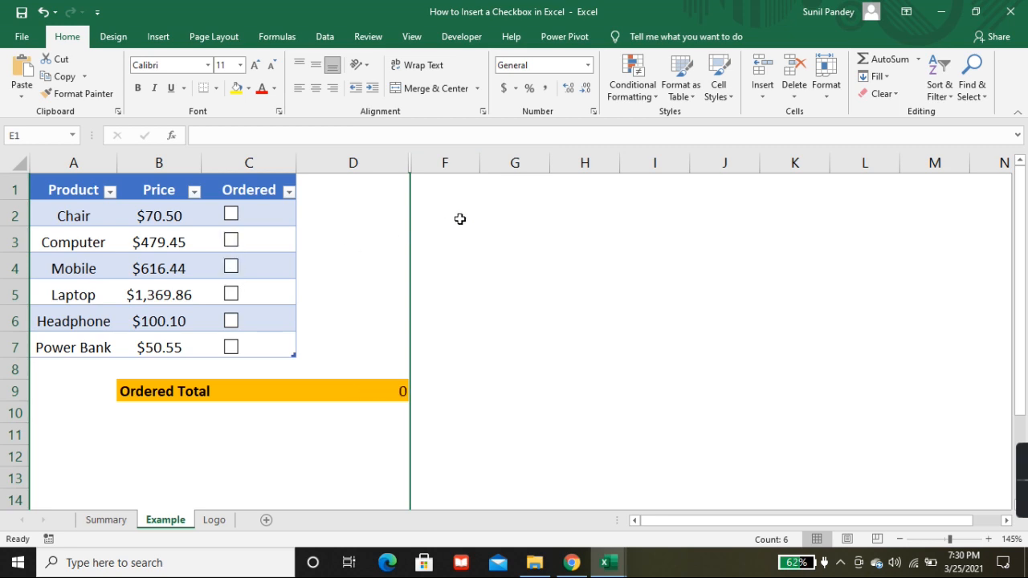
Step: Unhide column E between columns D and F and select the Chair's linked cell E2
drag(402, 163, 427, 163)
right_click(427, 163)
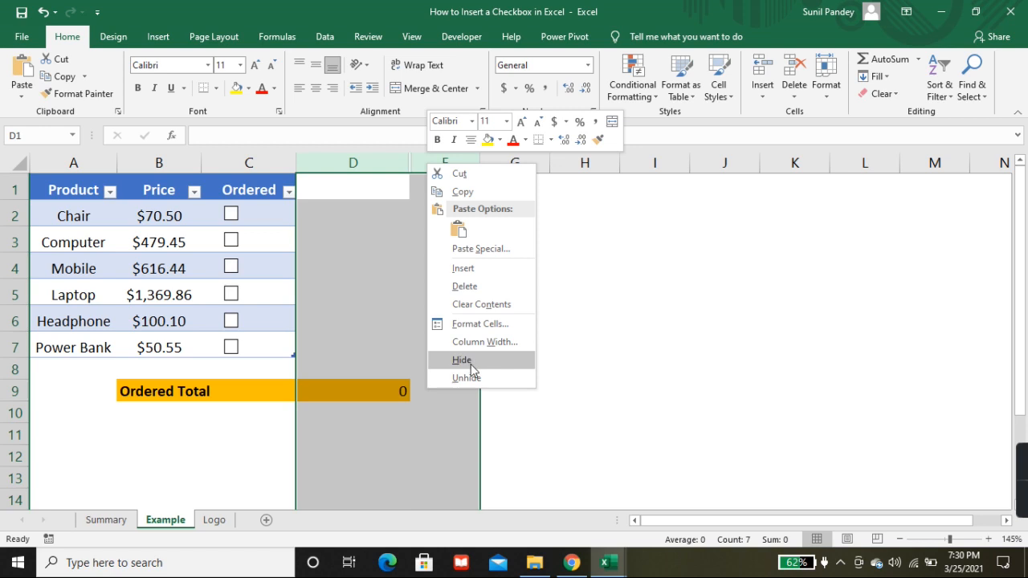
click(471, 377)
click(453, 219)
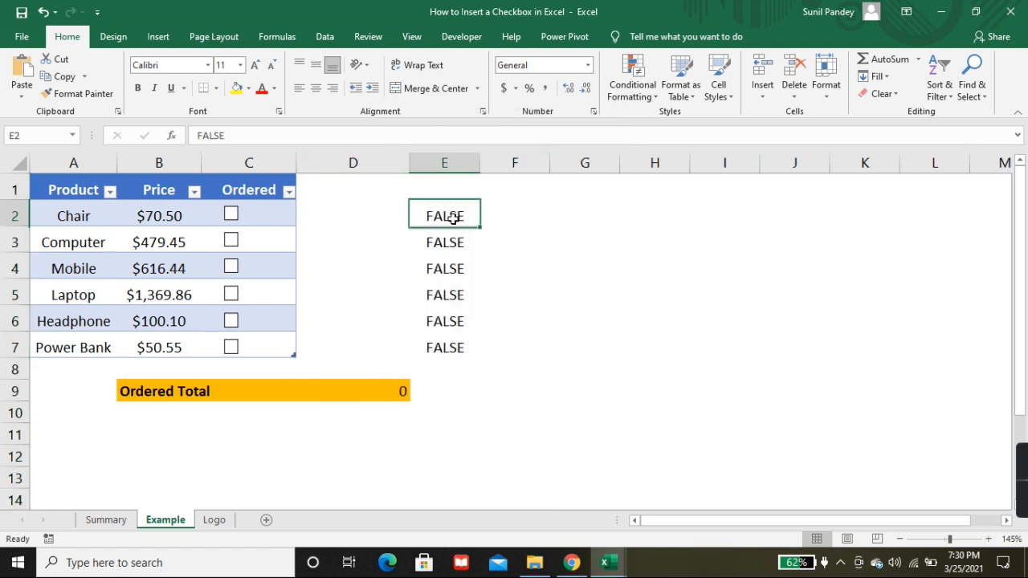
Step: Tick the check boxes of Chair, Mobile and Laptop
click(231, 215)
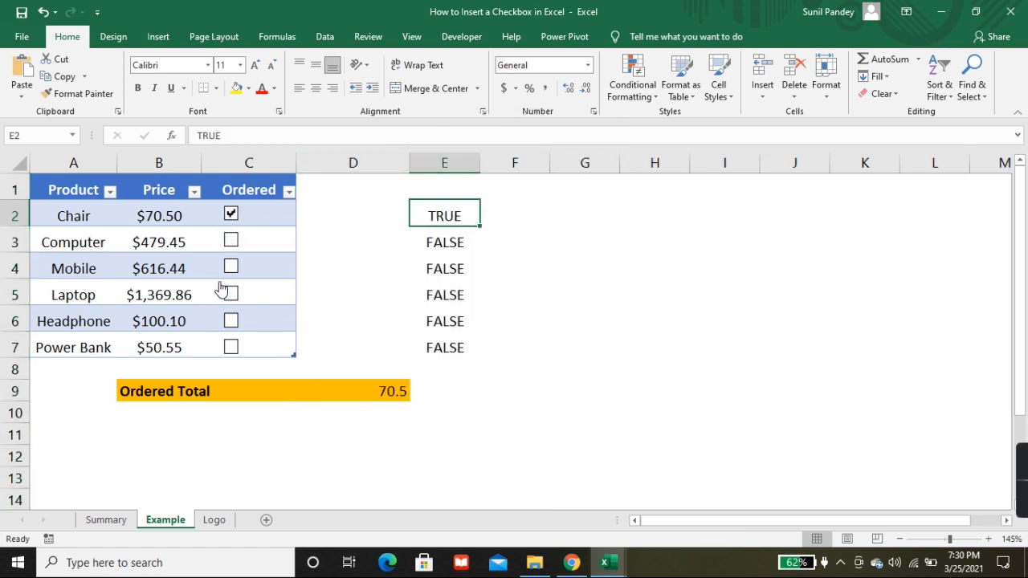
click(231, 266)
click(231, 293)
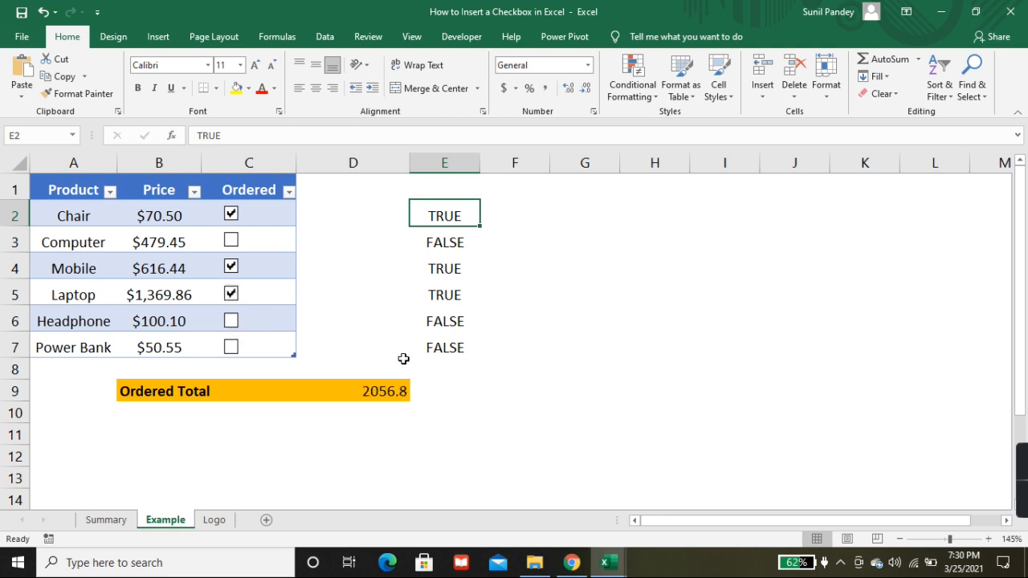
Step: Clear the Ordered Total formula in D9 and begin a SUMIFS formula with Table1[Price] as the sum range
click(390, 392)
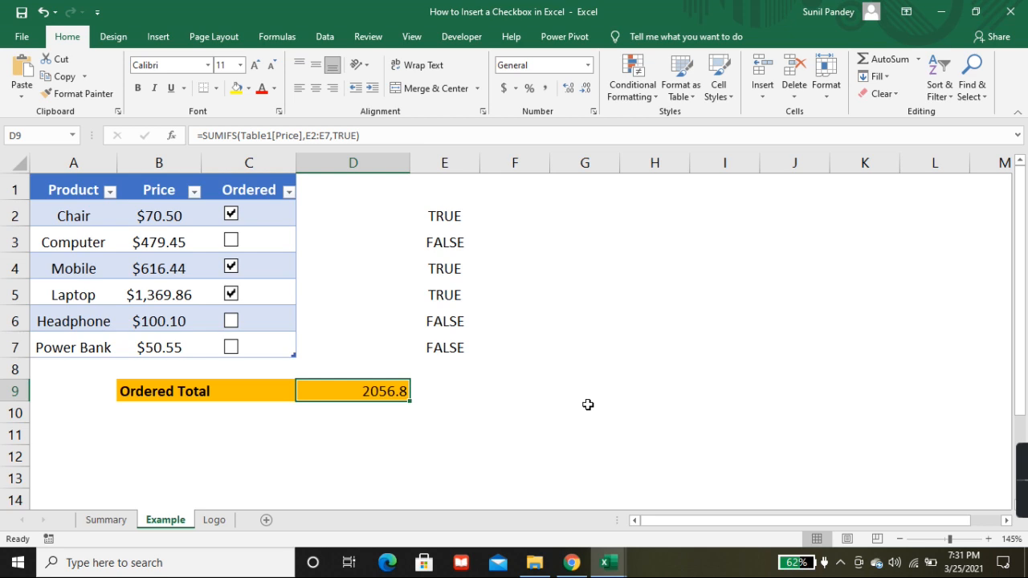
key(Delete)
text(=sumif)
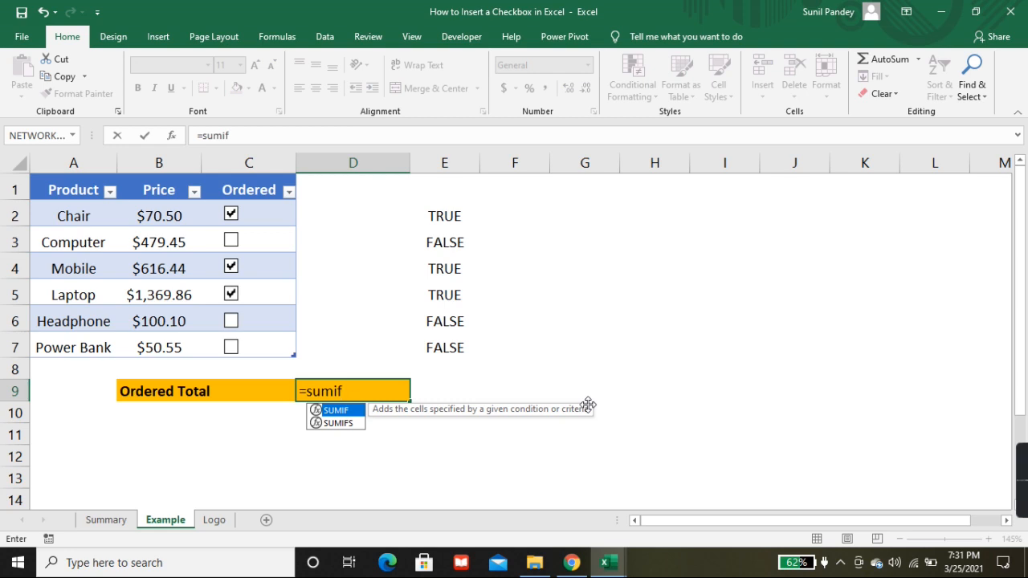
key(Down)
key(Tab)
key(Left)
key(Left)
key(Up)
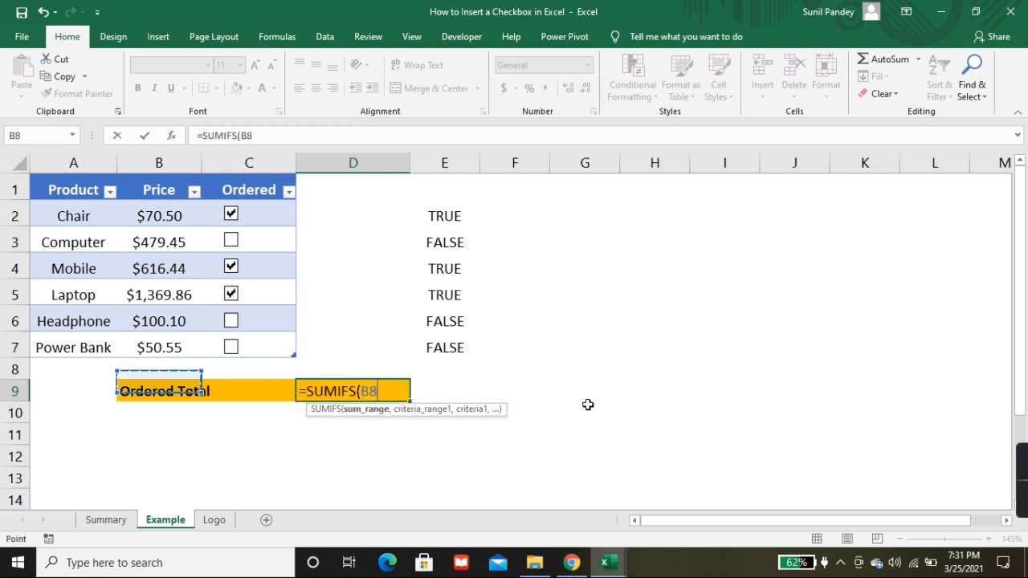
key(Up)
key(ctrl+shift+Up)
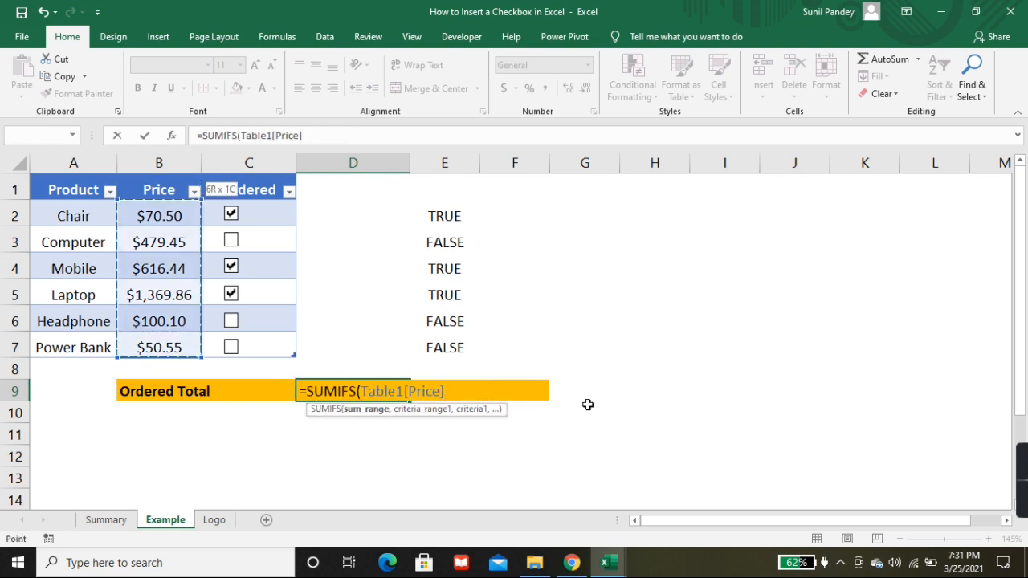
text(,)
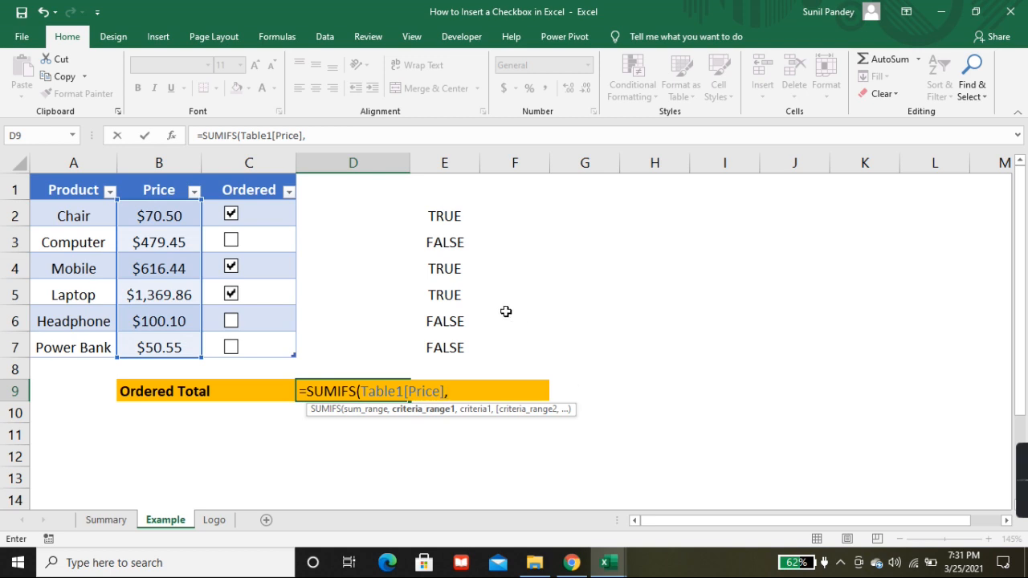
Step: Complete the SUMIFS formula in D9 with criteria range E2:E7 and criterion TRUE
drag(443, 211, 436, 343)
text(,tru)
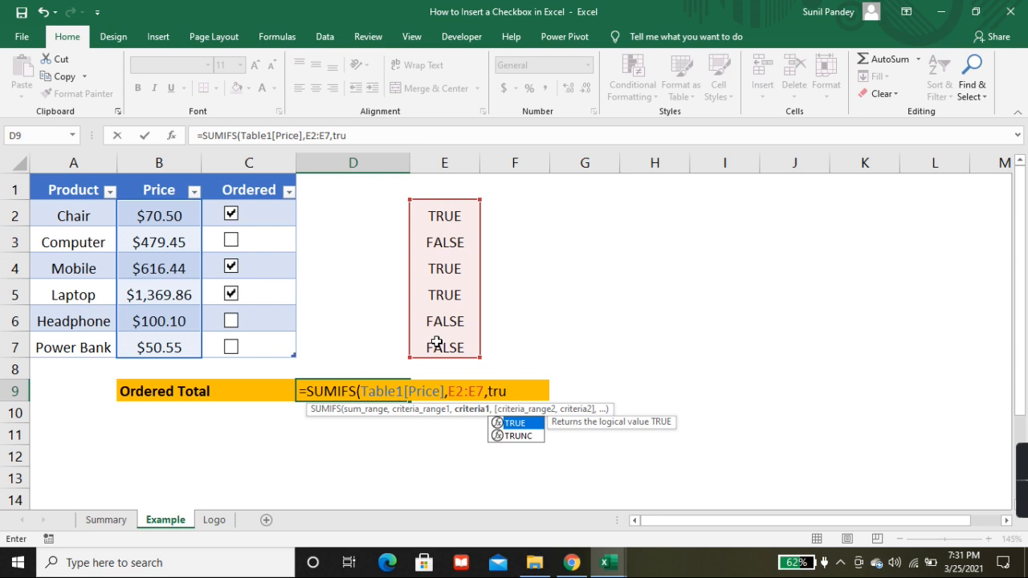
key(Tab)
text())
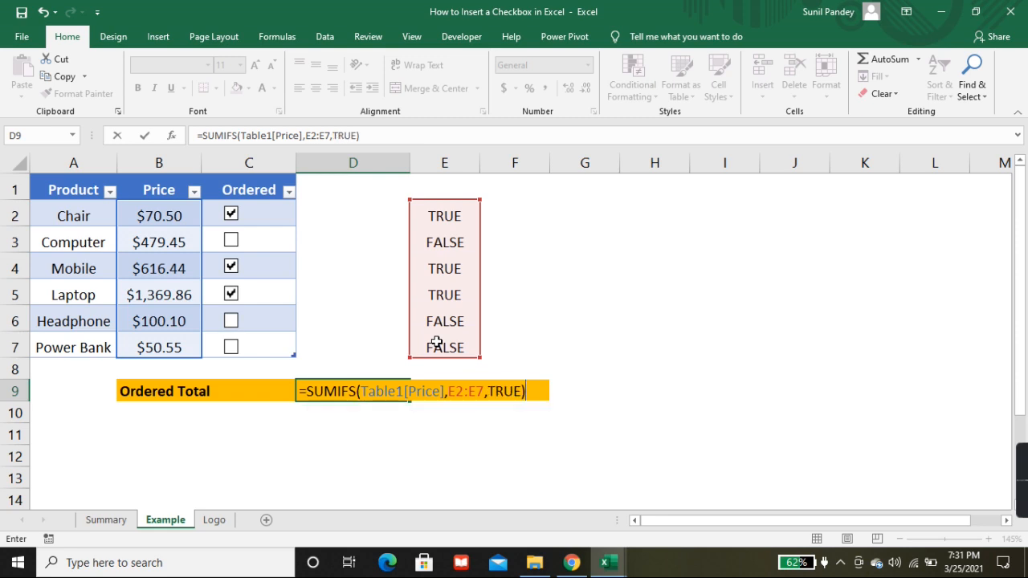
key(Return)
Step: Hide column E with the TRUE and FALSE values again
click(457, 163)
right_click(462, 169)
click(530, 362)
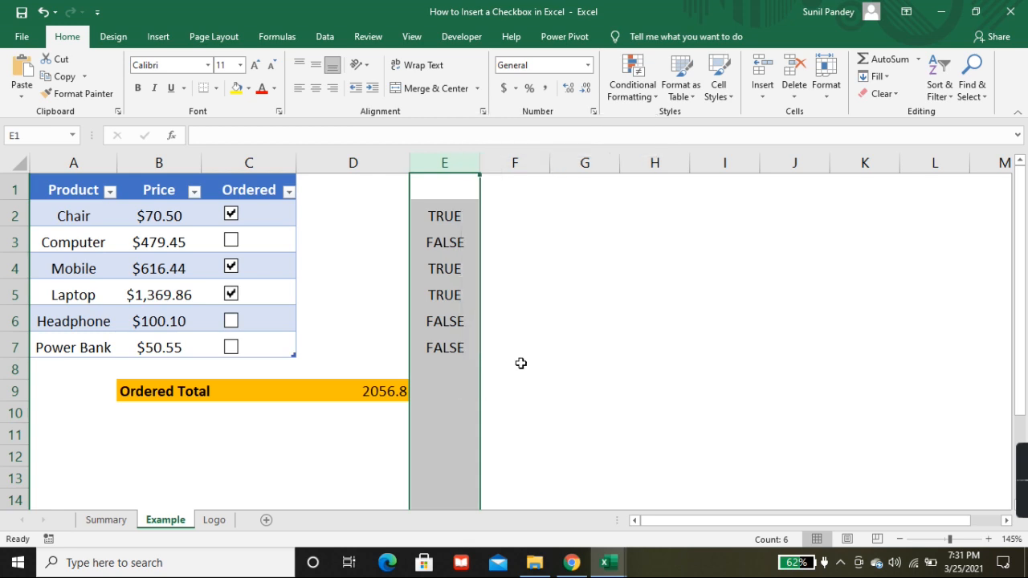
Step: Change the ordered products by ticking Headphone and Power Bank and clearing Laptop, leaving Chair and Mobile ticked
click(231, 294)
click(231, 267)
click(231, 321)
click(232, 294)
click(233, 346)
click(232, 294)
click(231, 267)
Step: Enter the label "Ordered Count" in cell B10, below Ordered Total
click(150, 424)
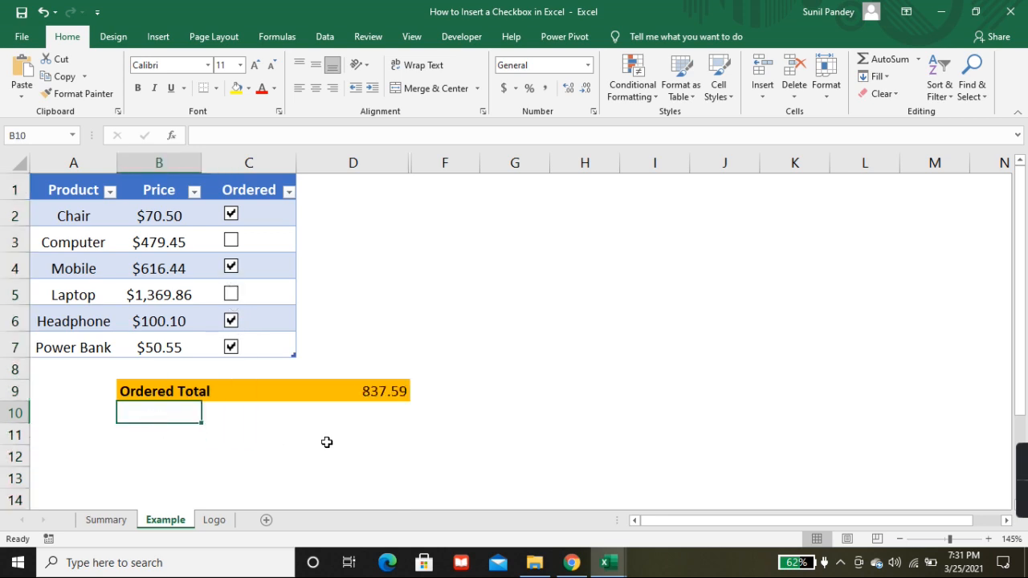
text(C)
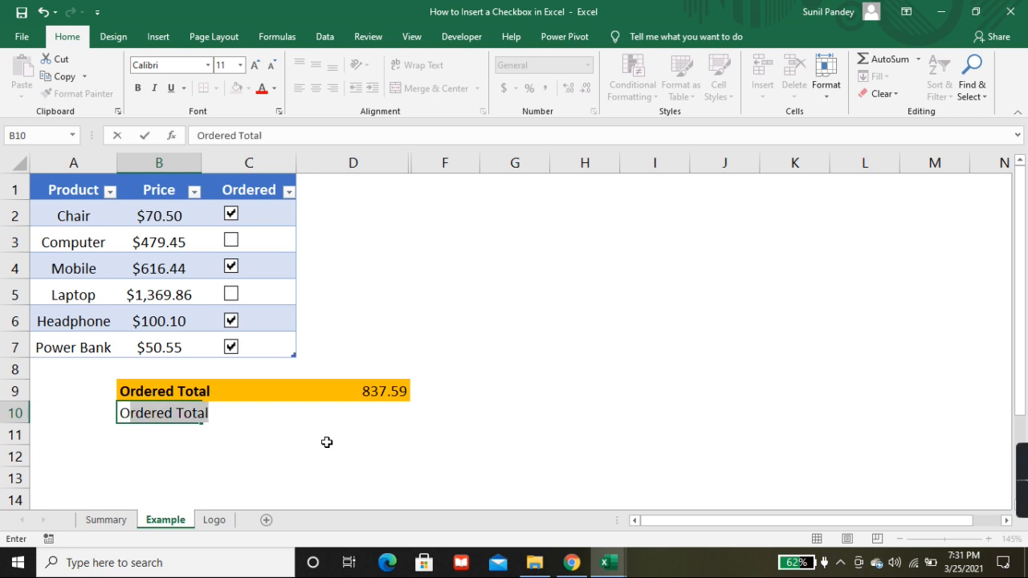
key(shift+Right)
key(shift+Right)
key(shift+Right)
key(shift+Right)
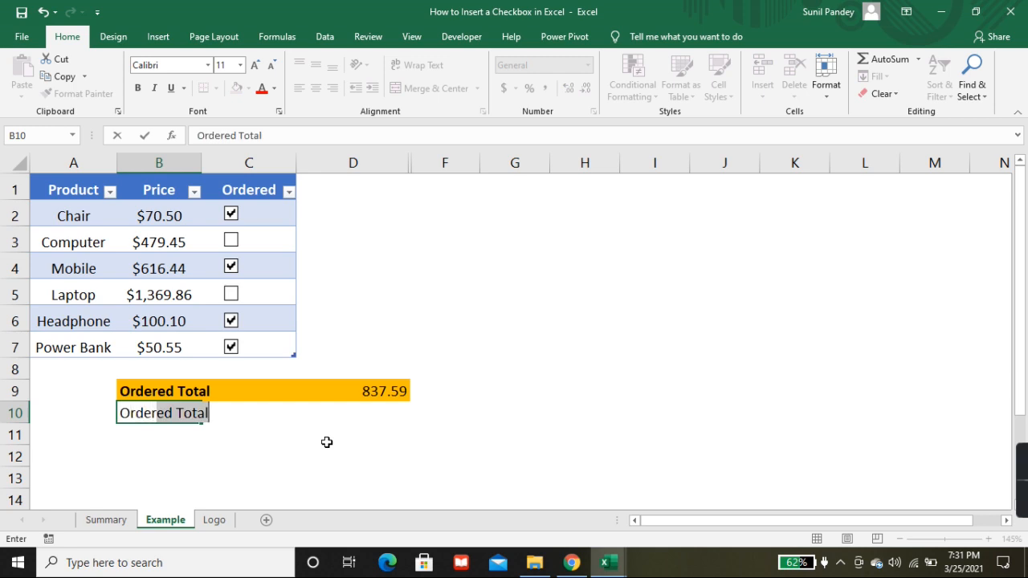
key(shift+Right)
key(shift+Right)
key(shift+Right)
text(Count)
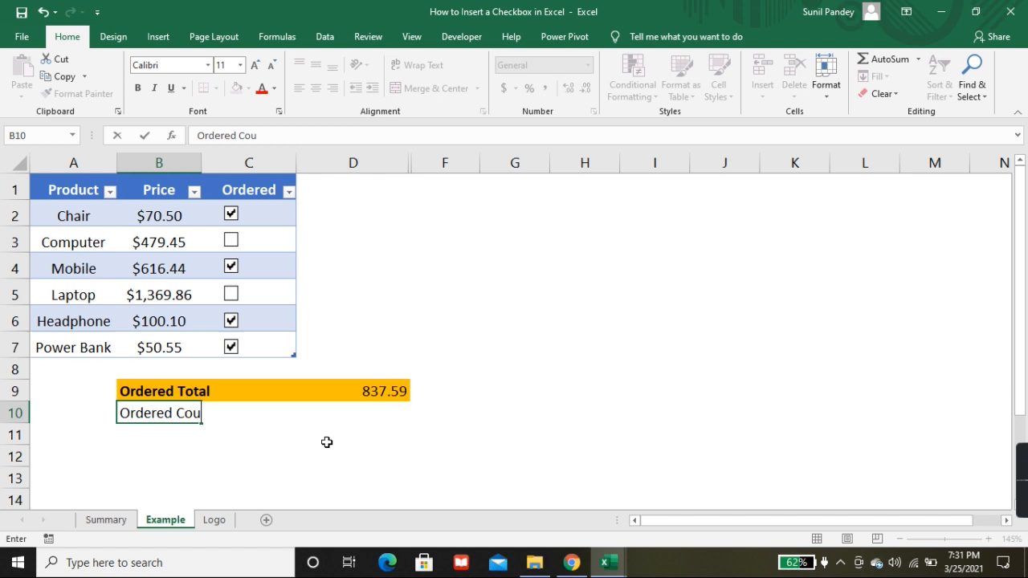
key(Tab)
key(Tab)
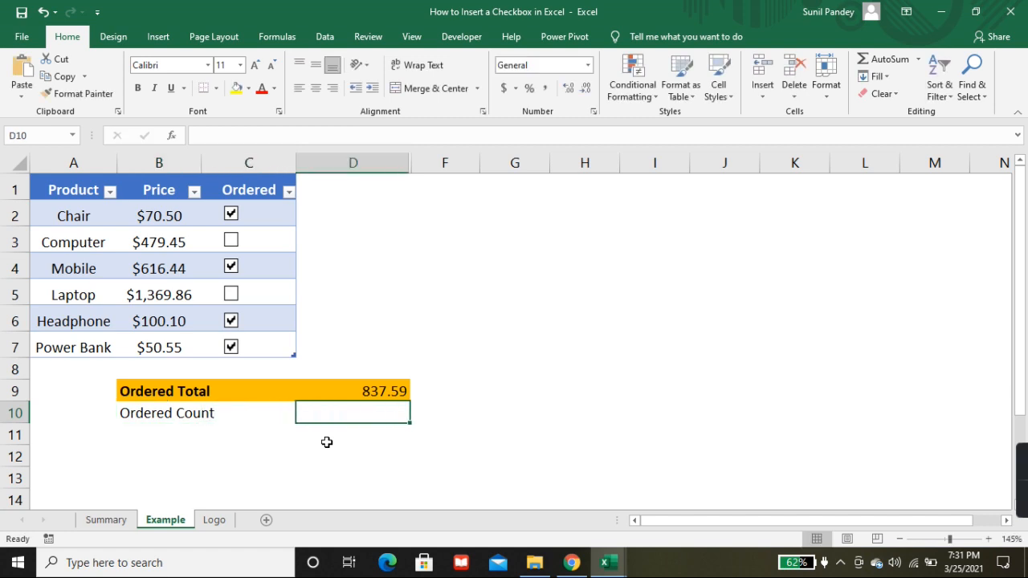
text(=coun)
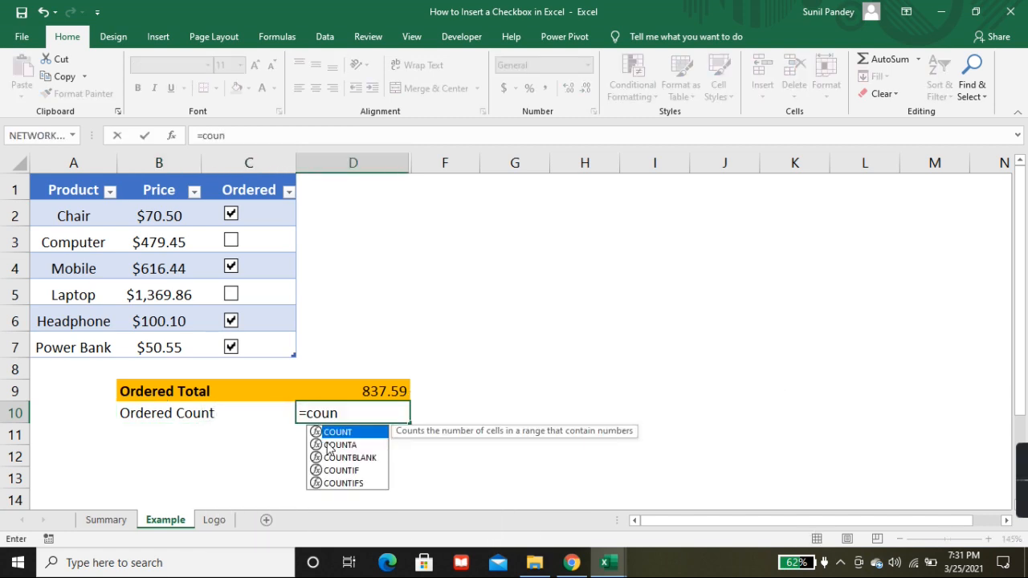
text(tif)
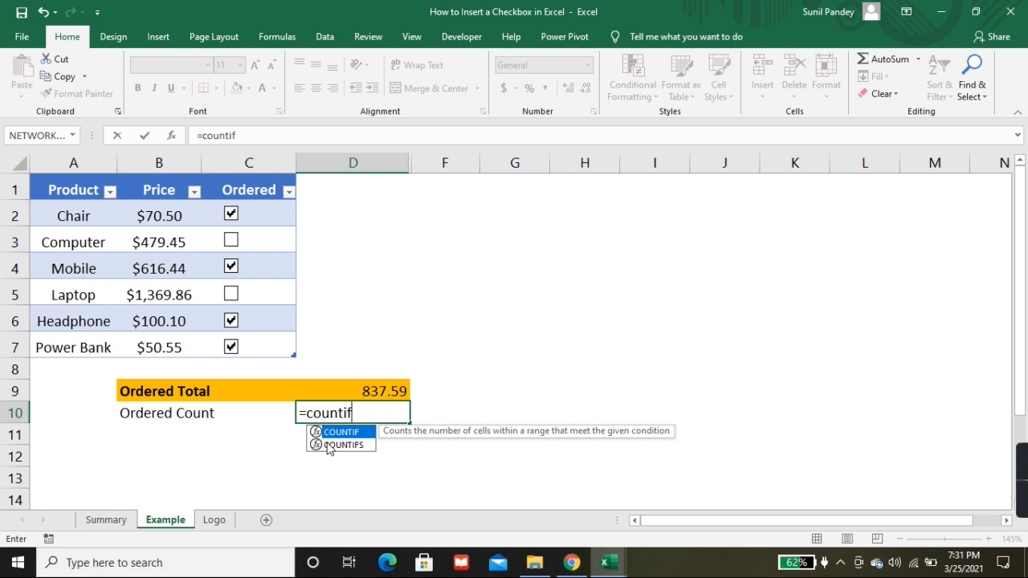
key(Tab)
key(Up)
key(Up)
key(Up)
key(Left)
key(Left)
key(ctrl+shift+Up)
key(shift+Down)
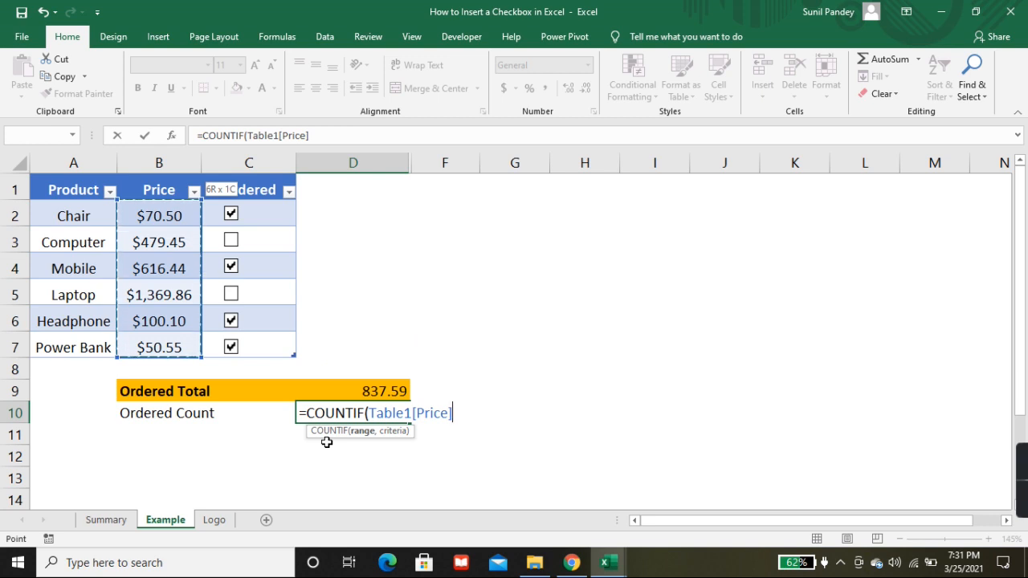
text(,)
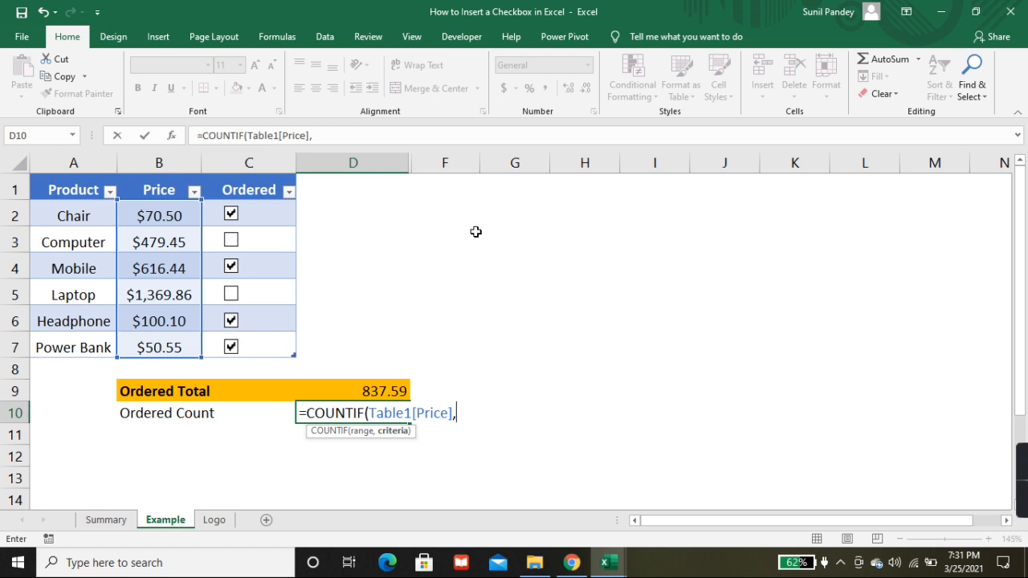
key(Escape)
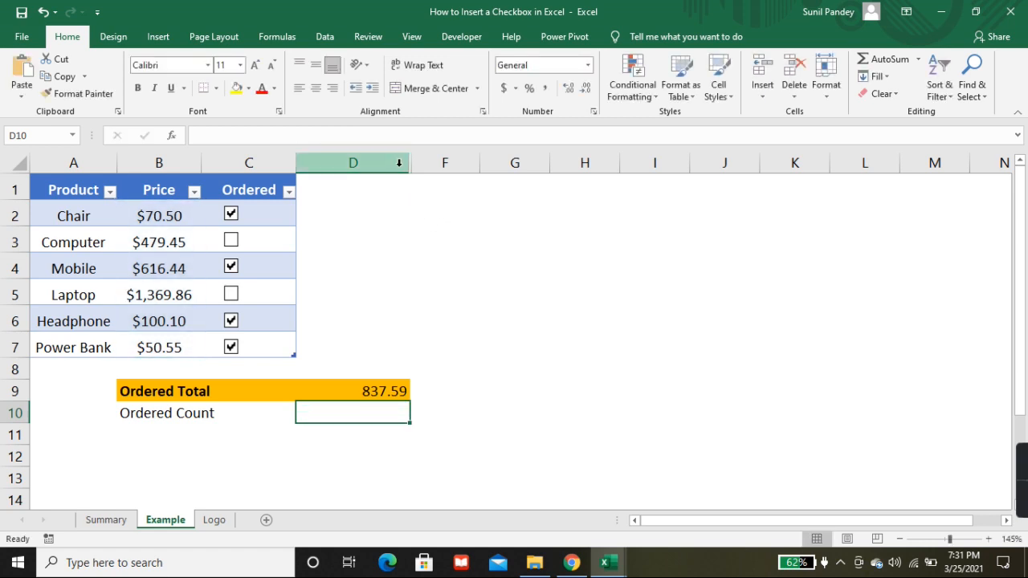
Step: Unhide column E so its linked values can be referenced by the count formula
drag(399, 163, 420, 163)
right_click(421, 163)
click(492, 374)
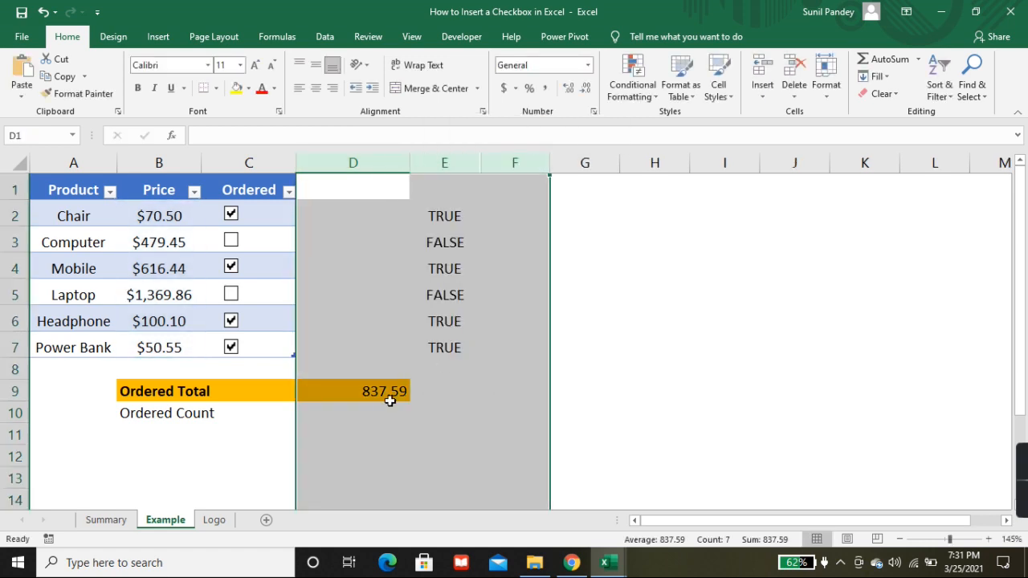
click(351, 414)
text(=coun ti)
key(BackSpace)
key(BackSpace)
key(BackSpace)
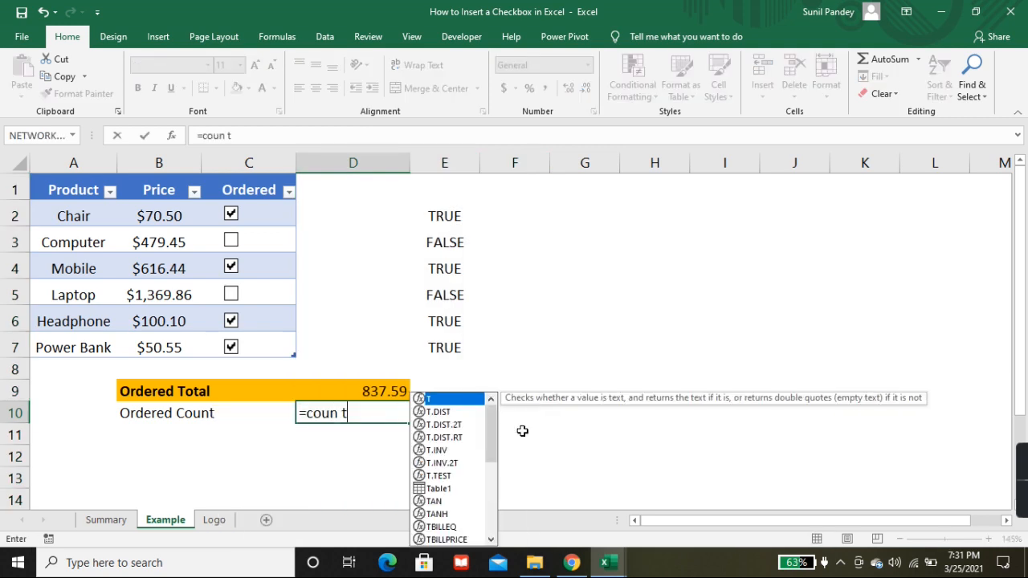
text(t)
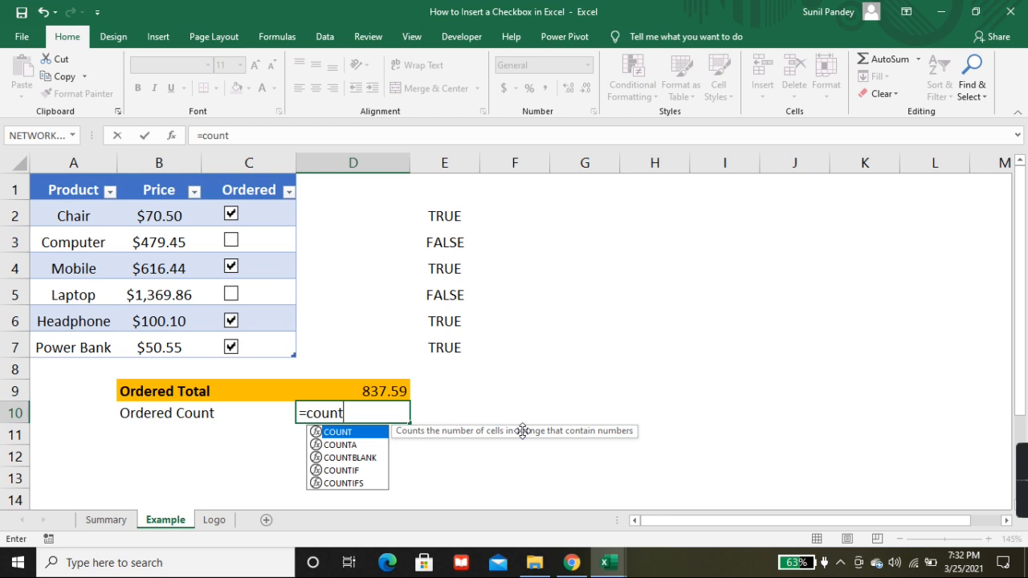
text(if)
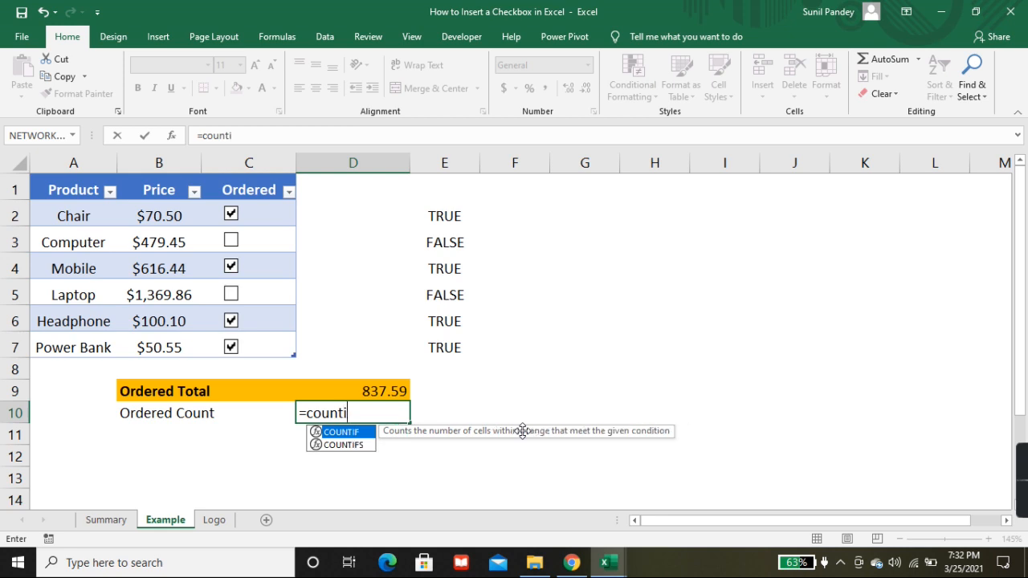
key(Tab)
key(Left)
key(Up)
key(Up)
key(Up)
key(Left)
key(Left)
key(ctrl+shift+Up)
key(Down)
key(Right)
key(Up)
key(ctrl+shift+Up)
key(shift+Down)
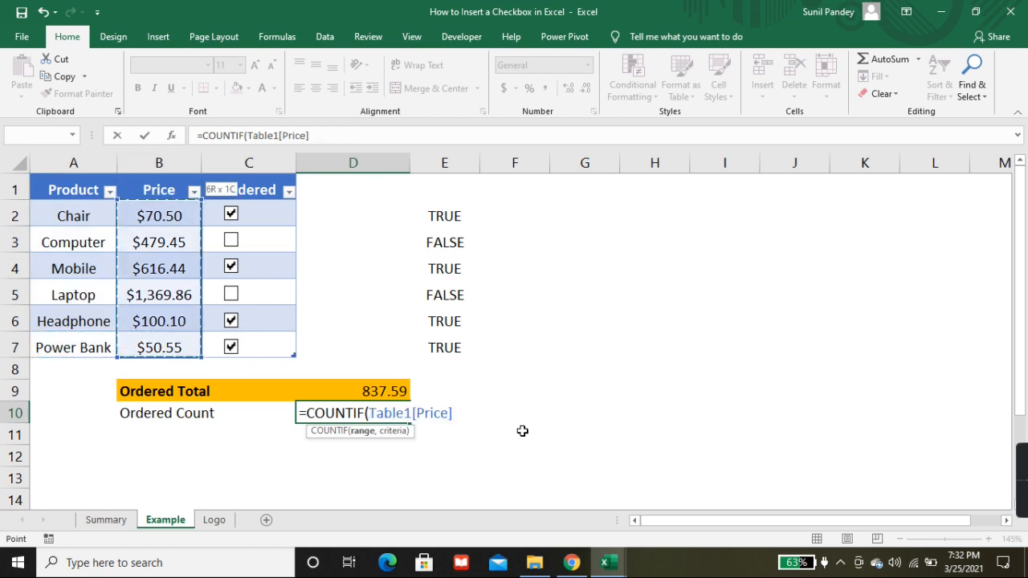
text(,)
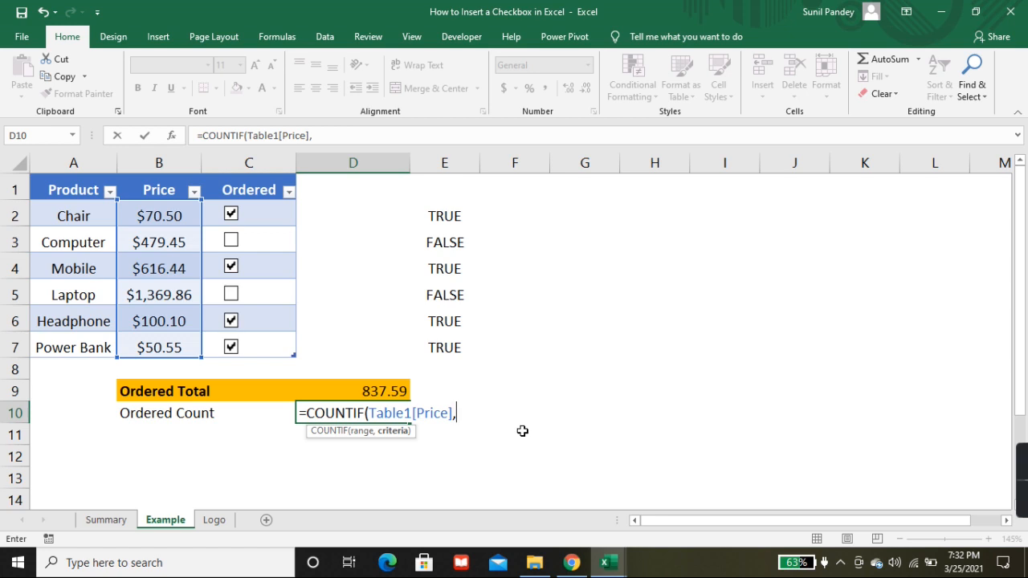
key(Escape)
Step: Enter the formula =COUNTIFS(E2:E7,TRUE) in cell D10 beside Ordered Count to count the ticked products
text(=counti)
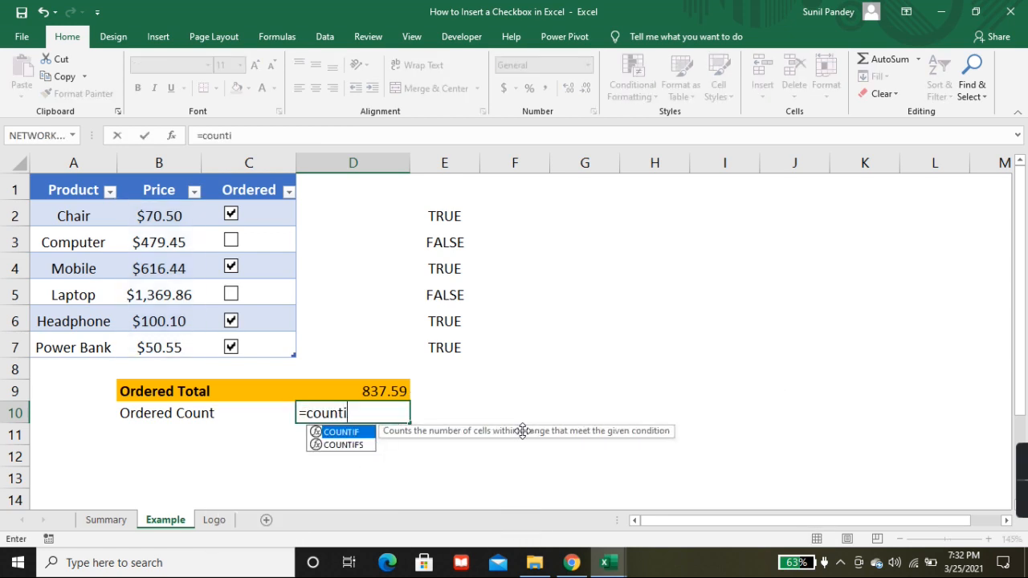
key(Down)
key(Tab)
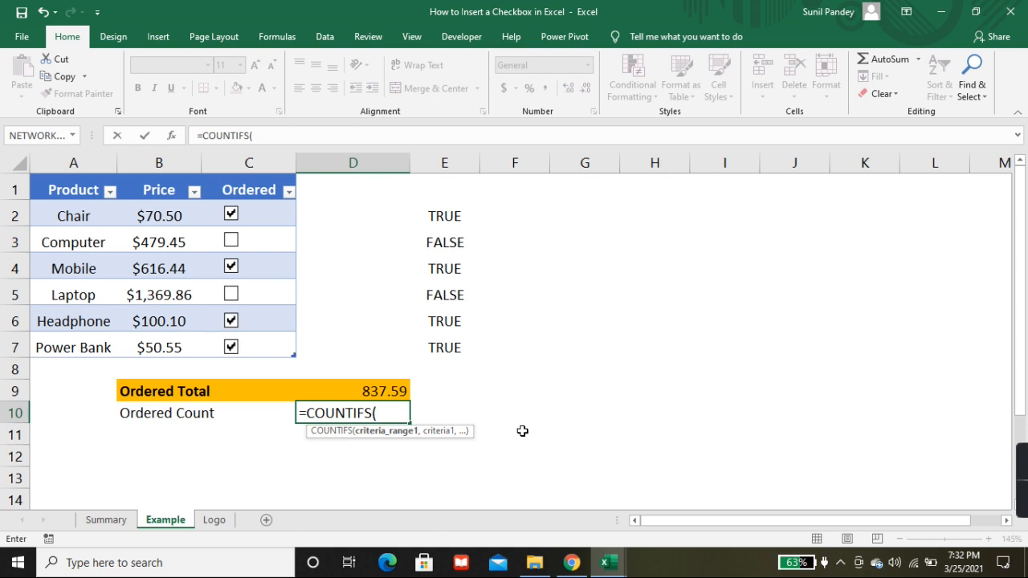
key(Right)
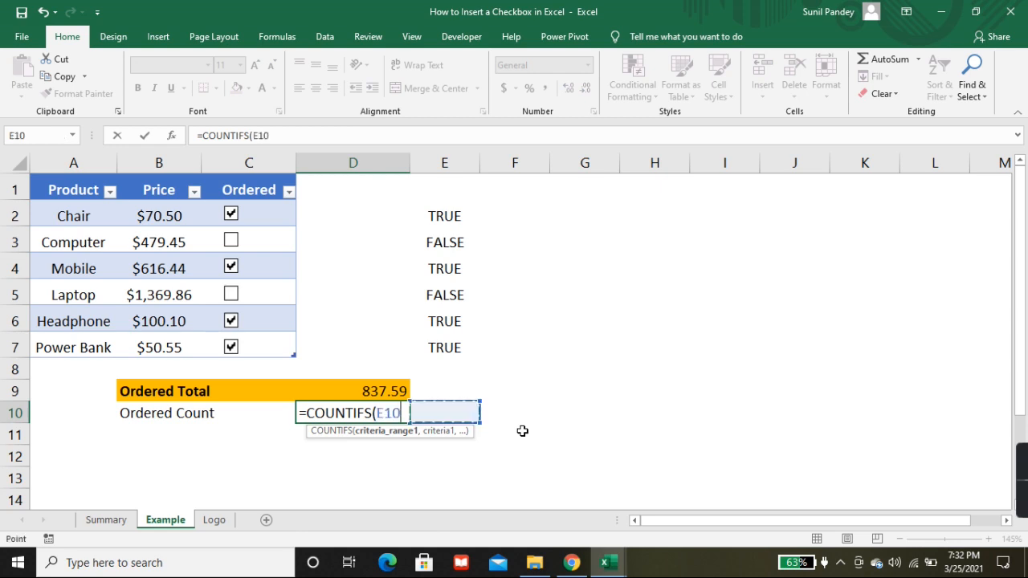
key(Up)
key(Up)
key(Up)
key(ctrl+shift+Up)
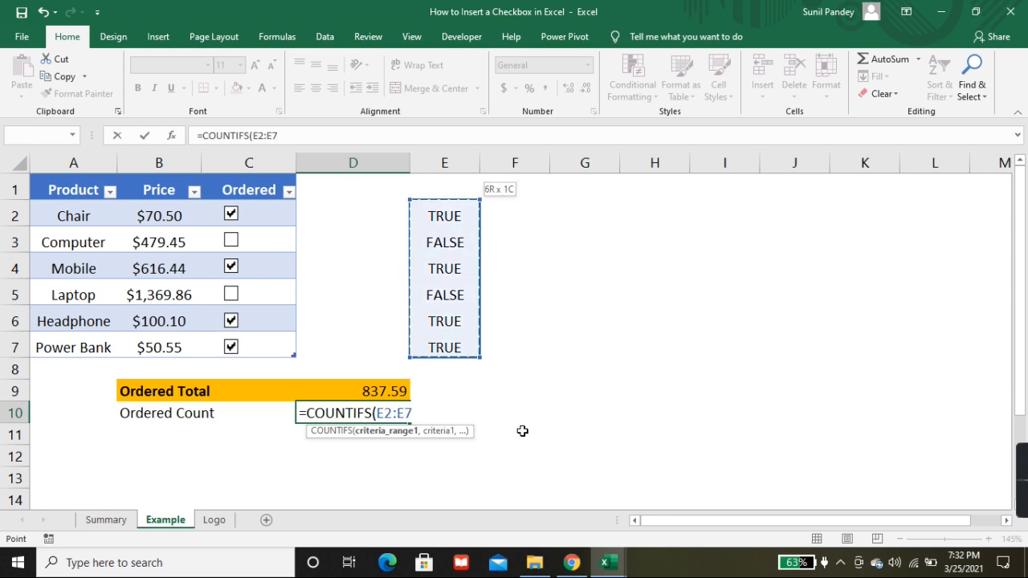
text(,tru)
key(Tab)
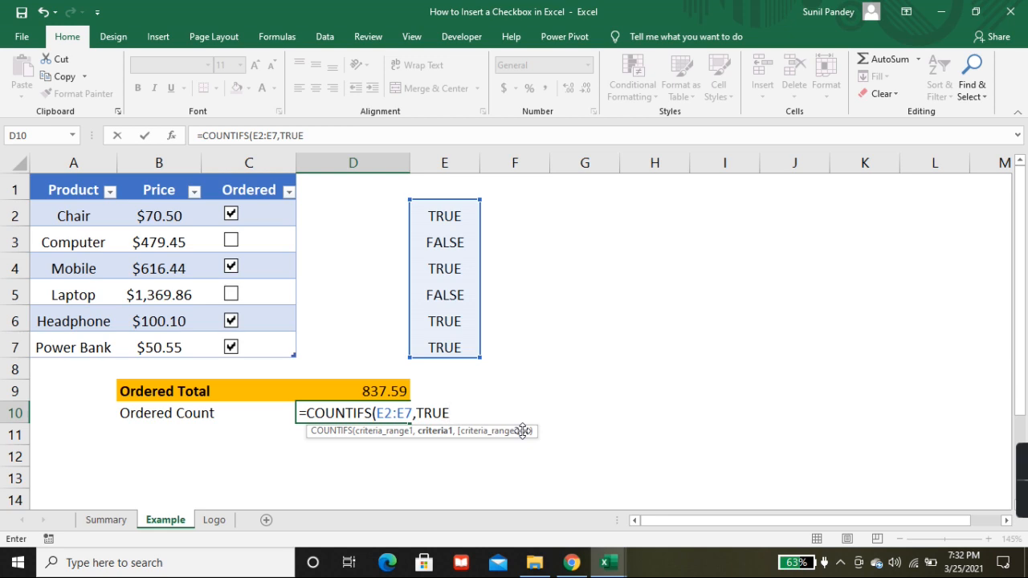
text(,)
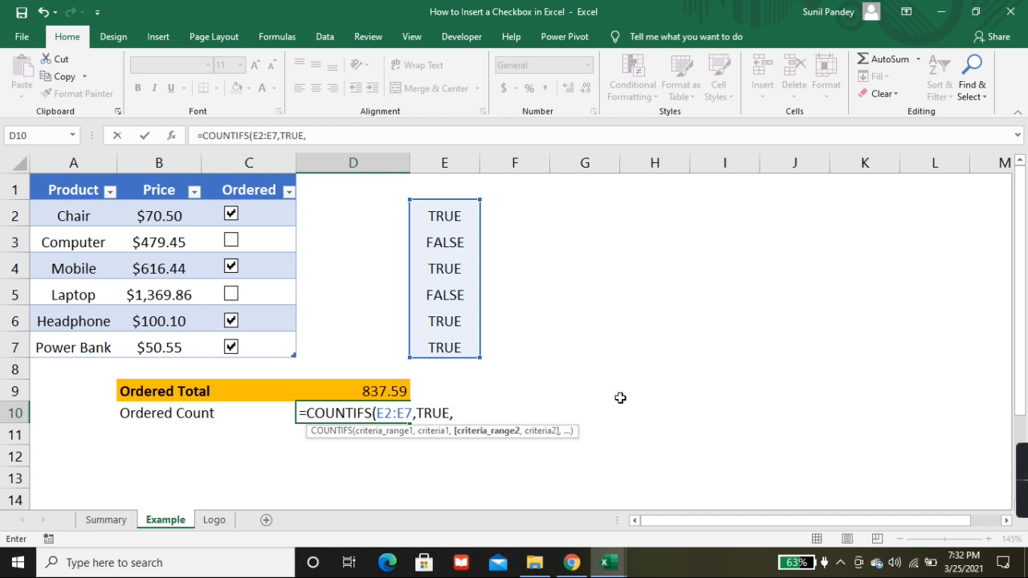
key(BackSpace)
text())
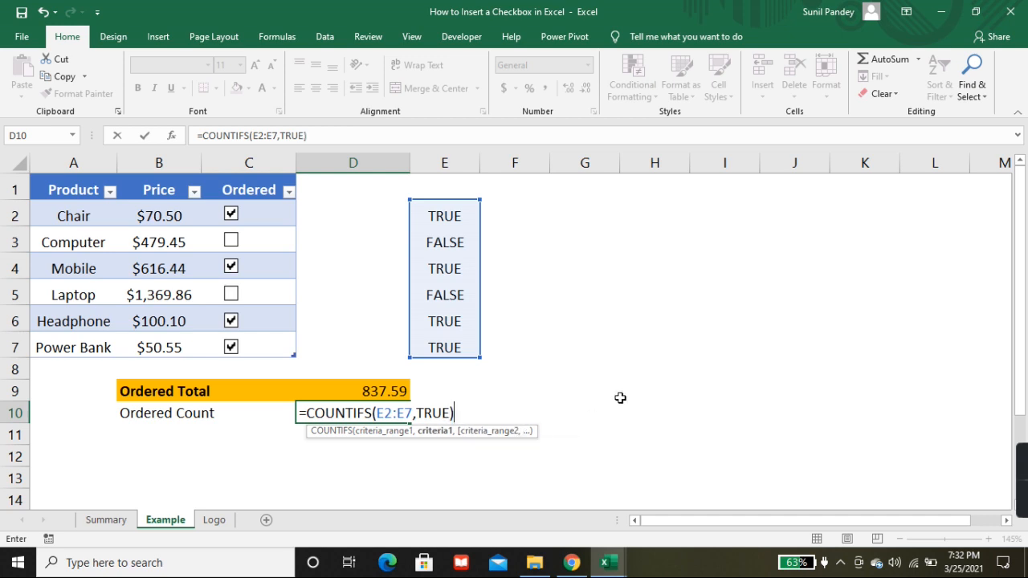
key(Return)
key(Up)
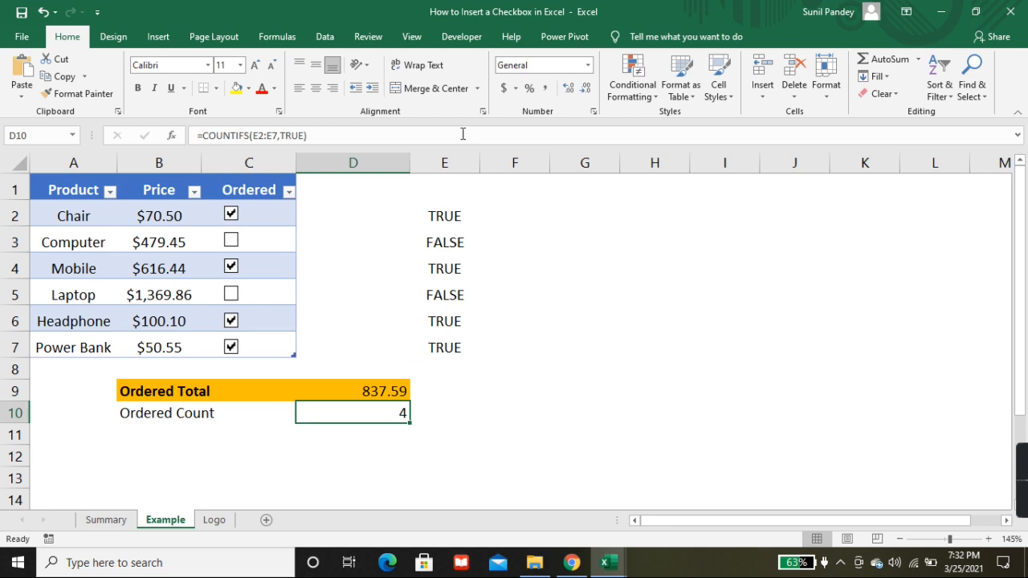
Step: Hide column E containing the check boxes' linked TRUE and FALSE values
click(458, 163)
right_click(456, 164)
click(486, 362)
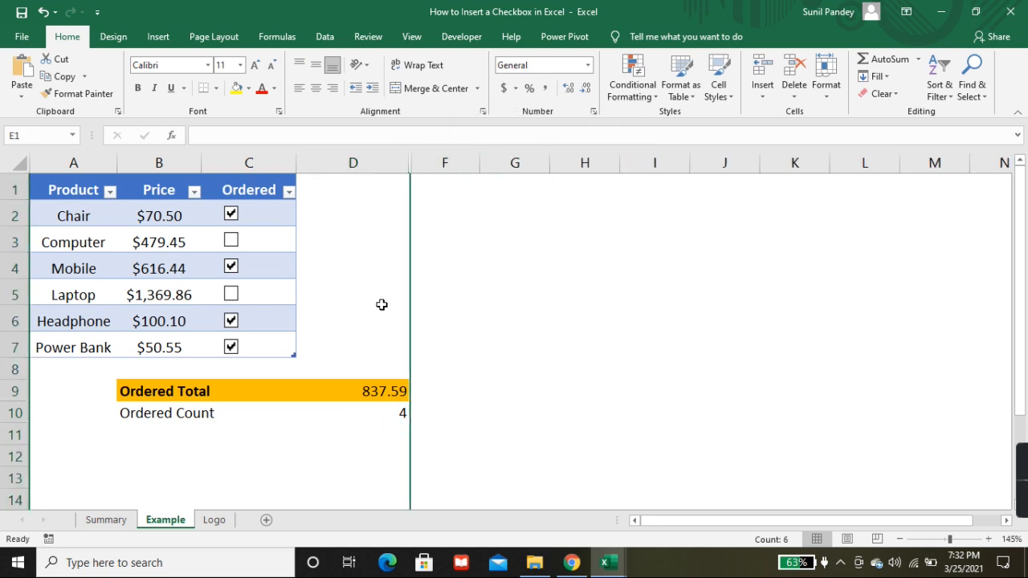
Step: Change the ordered products by clearing Mobile and ticking Computer
click(231, 266)
click(231, 242)
click(530, 427)
Step: Review the Summary sheet down to the section on using checkboxes with conditional formatting, and return to the Example sheet
click(106, 520)
scroll(379, 311, down, 4)
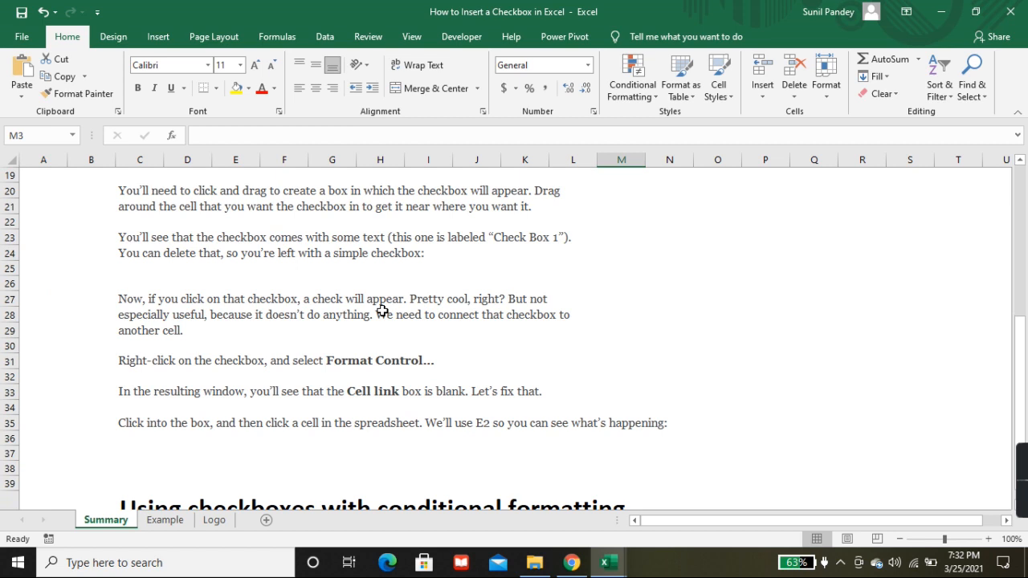
scroll(382, 311, down, 5)
scroll(377, 317, up, 1)
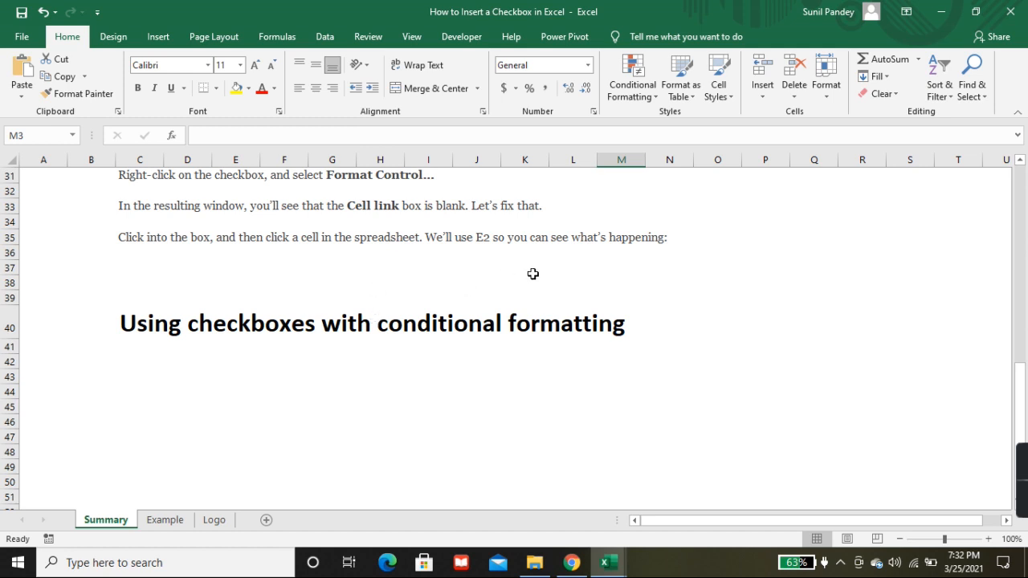
click(176, 522)
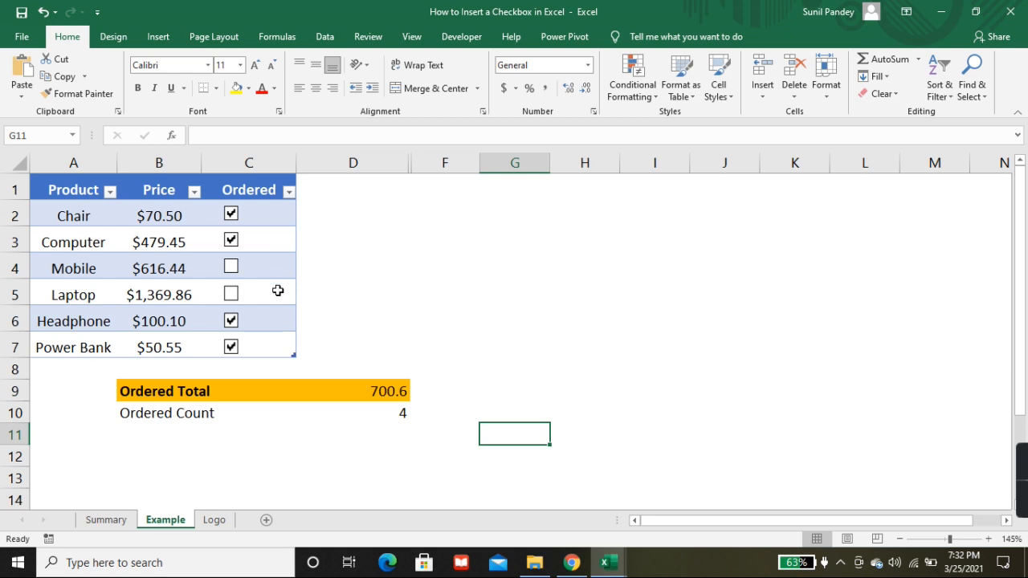
Step: Clear the Chair and Computer check boxes, and tick Chair again
click(231, 215)
click(232, 240)
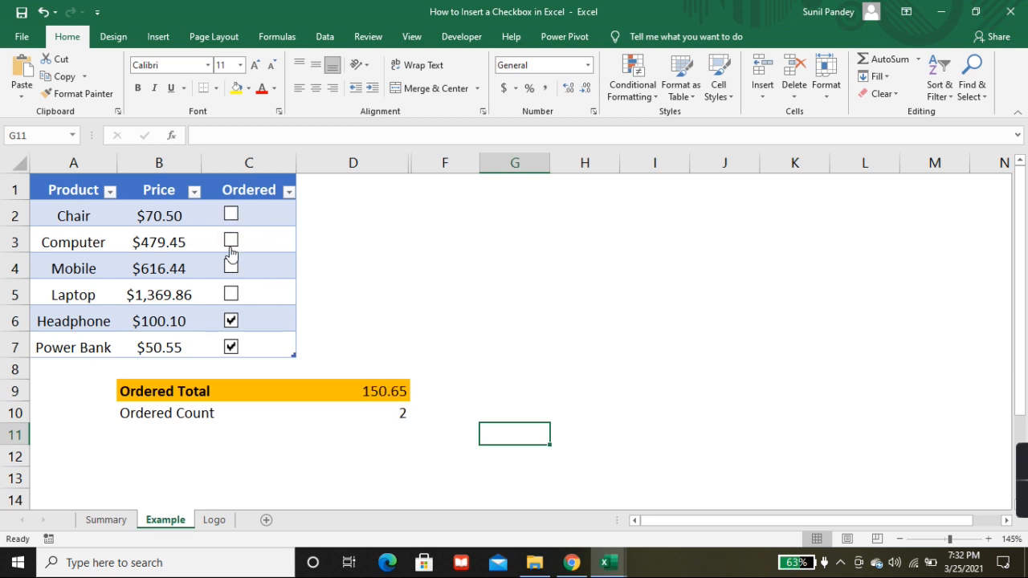
click(231, 214)
Step: Start a new conditional formatting rule for cell A2 that uses the formula =E2 to determine which cells to format
click(74, 226)
click(73, 242)
click(80, 213)
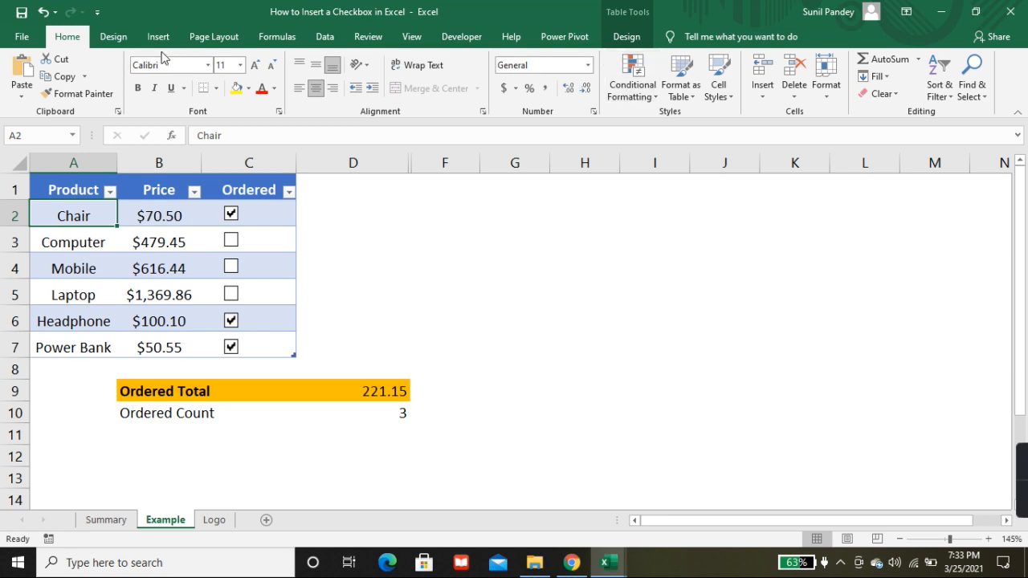
click(635, 92)
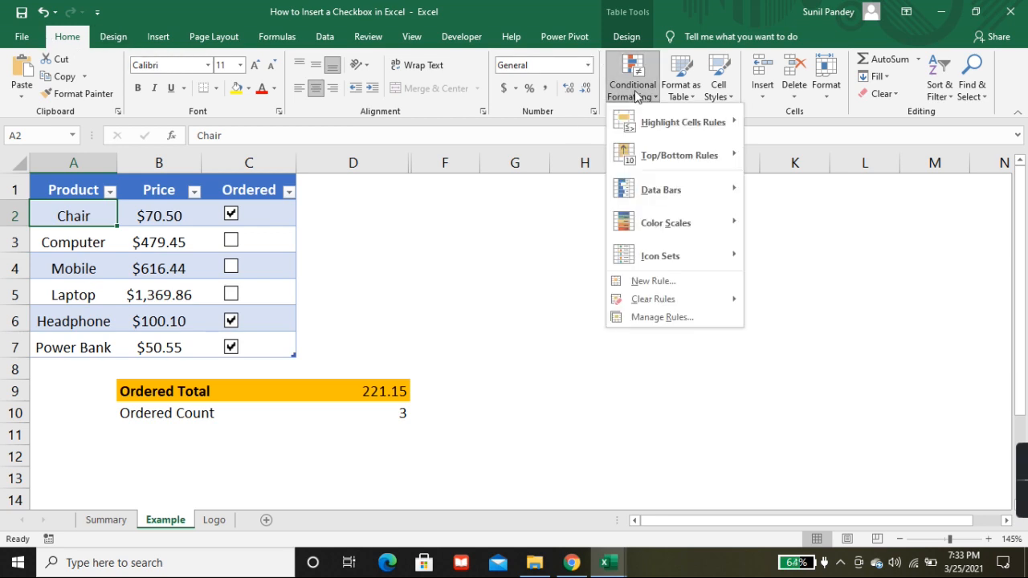
click(659, 319)
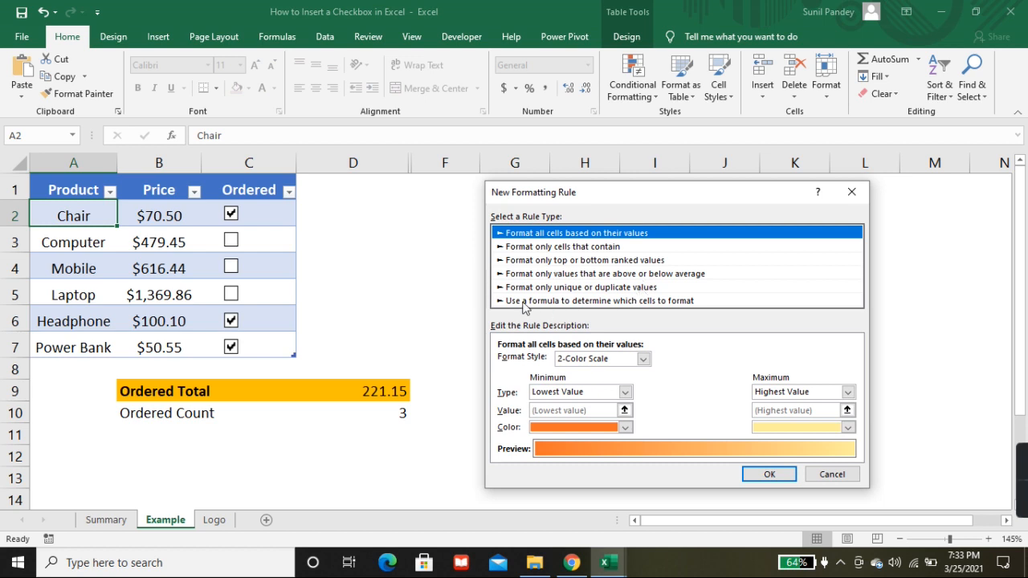
click(523, 301)
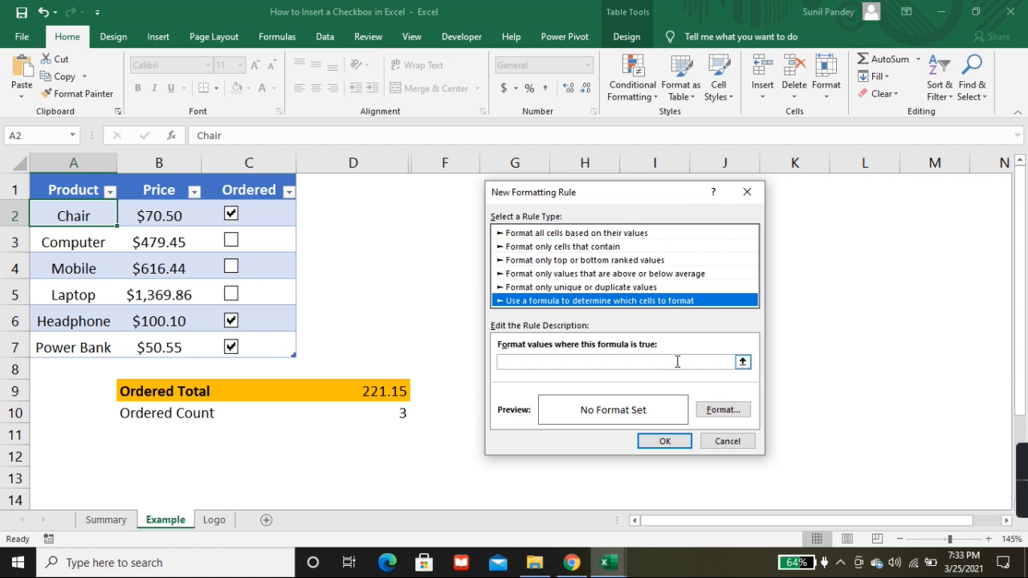
click(677, 363)
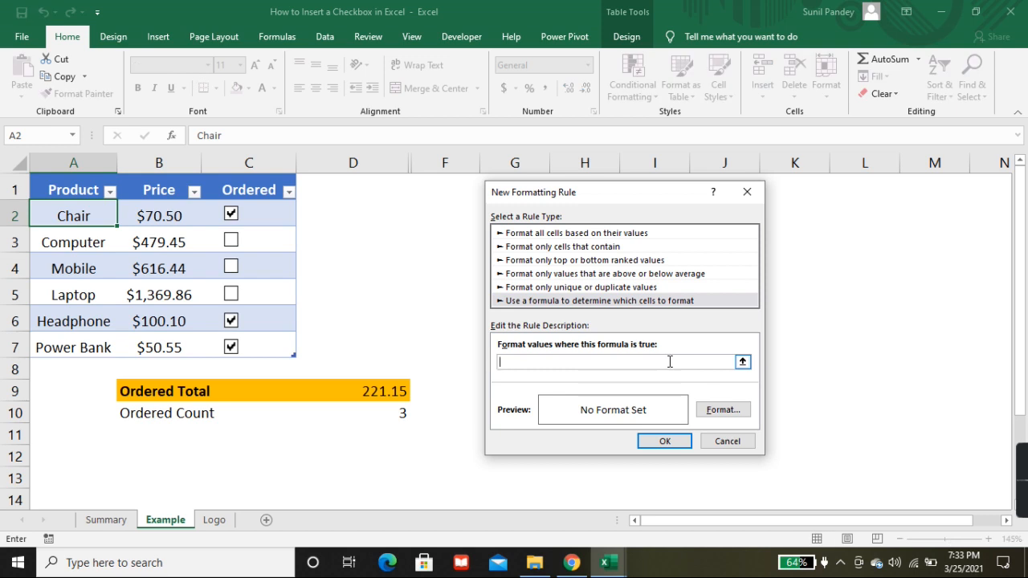
text(=E2)
key(Tab)
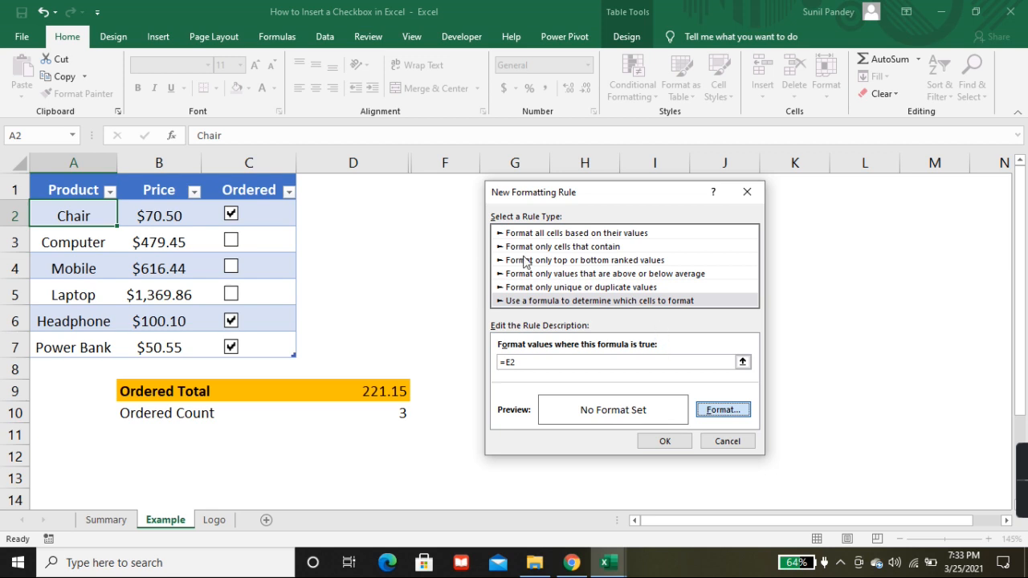
Step: Give the =E2 rule a green fill and bold font style, and apply it to the Chair cell
click(717, 413)
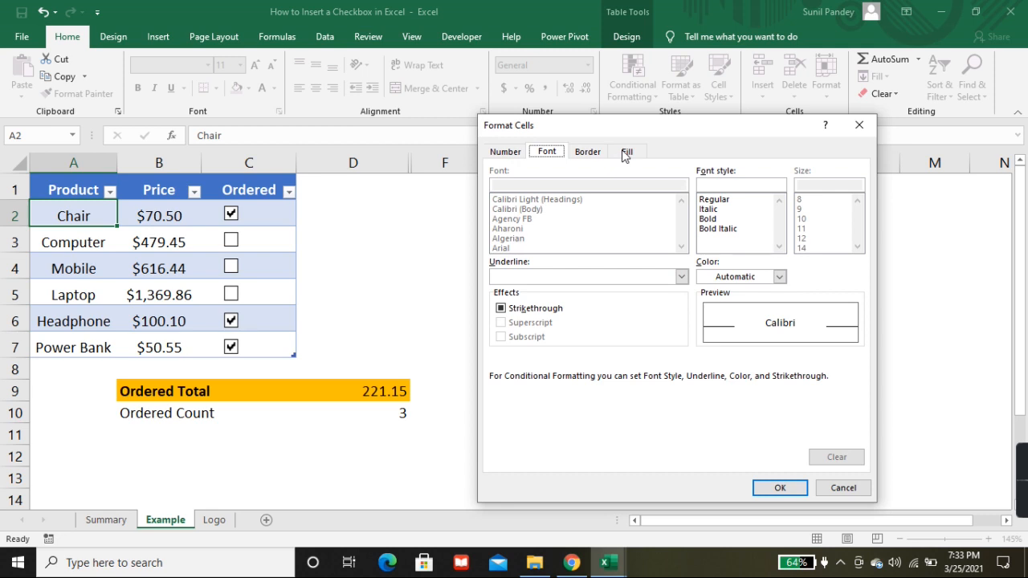
click(625, 152)
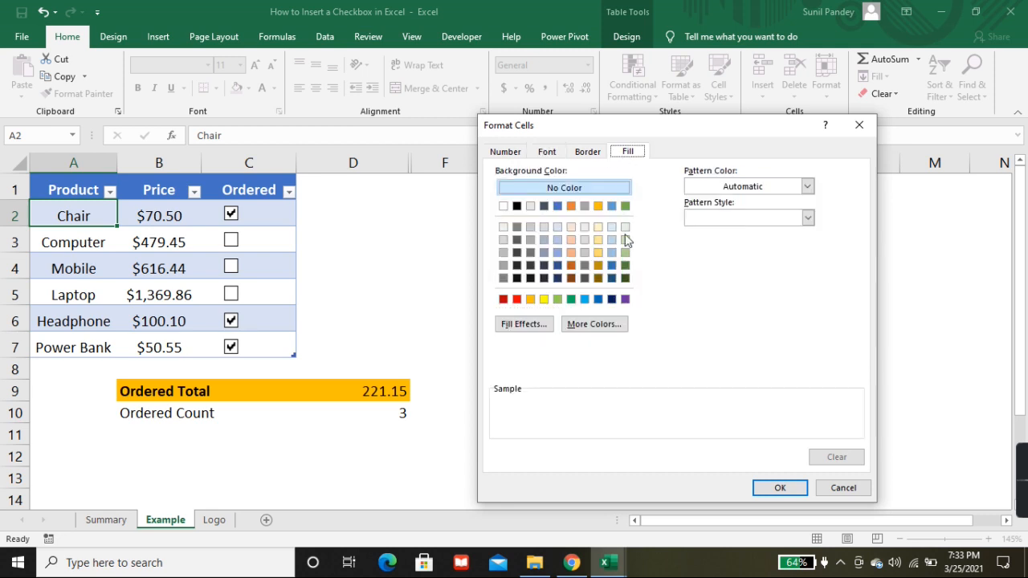
click(571, 266)
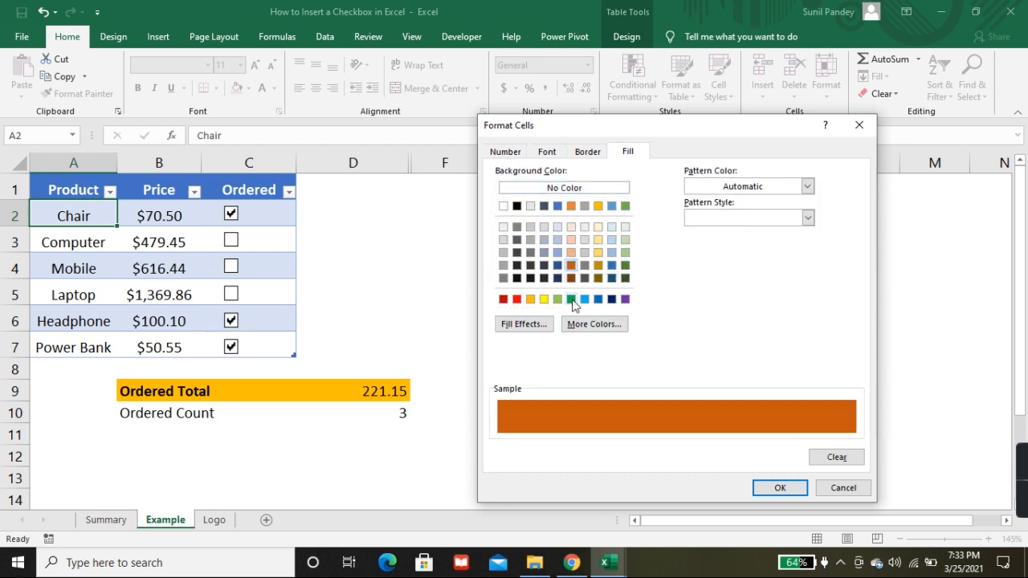
click(571, 300)
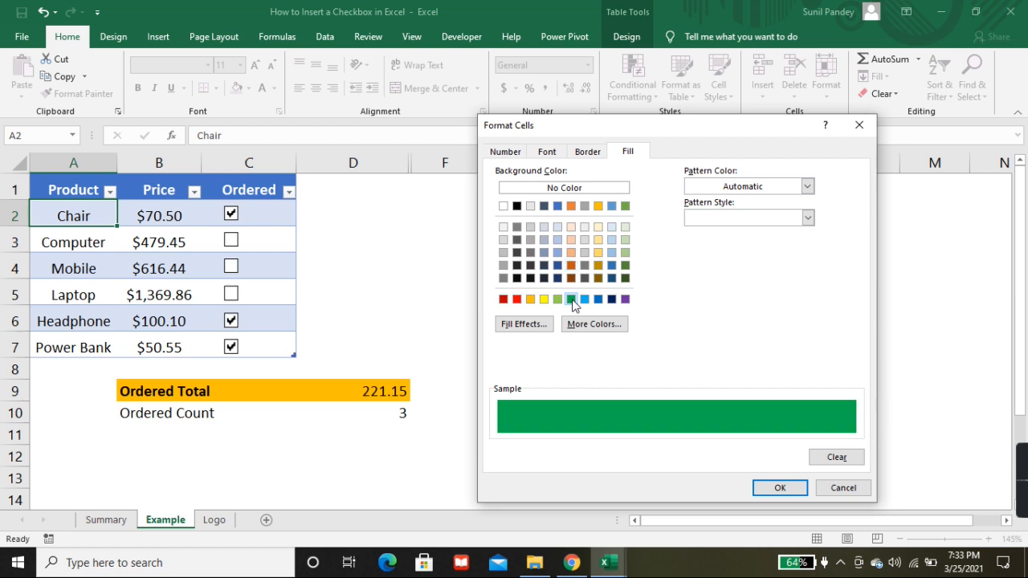
click(795, 488)
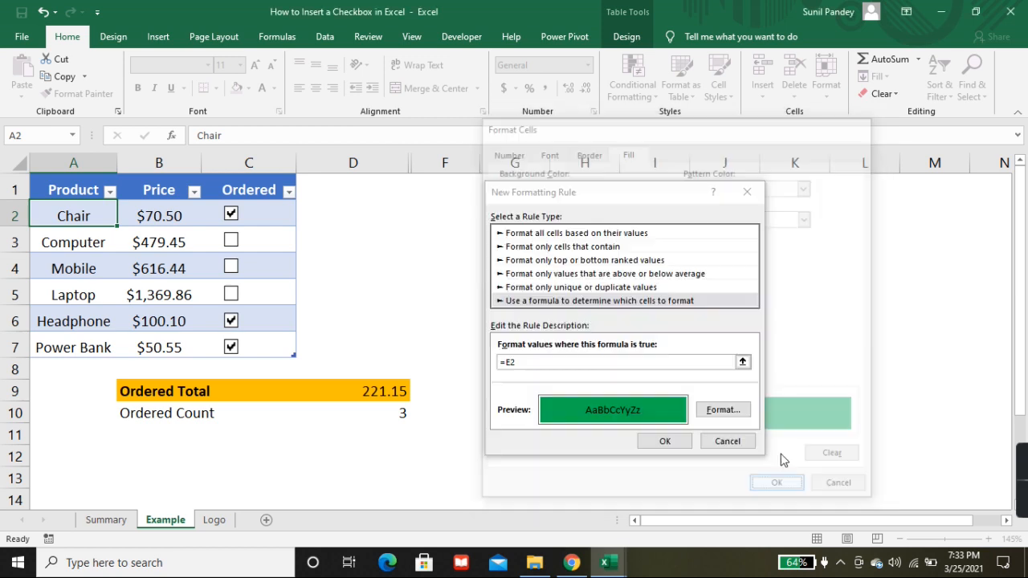
click(714, 411)
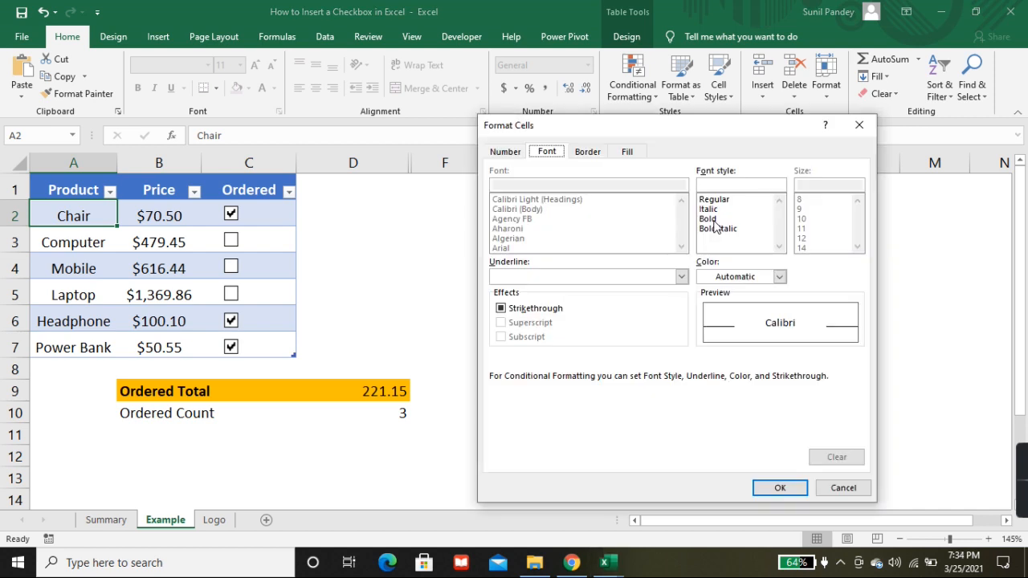
click(711, 218)
click(780, 488)
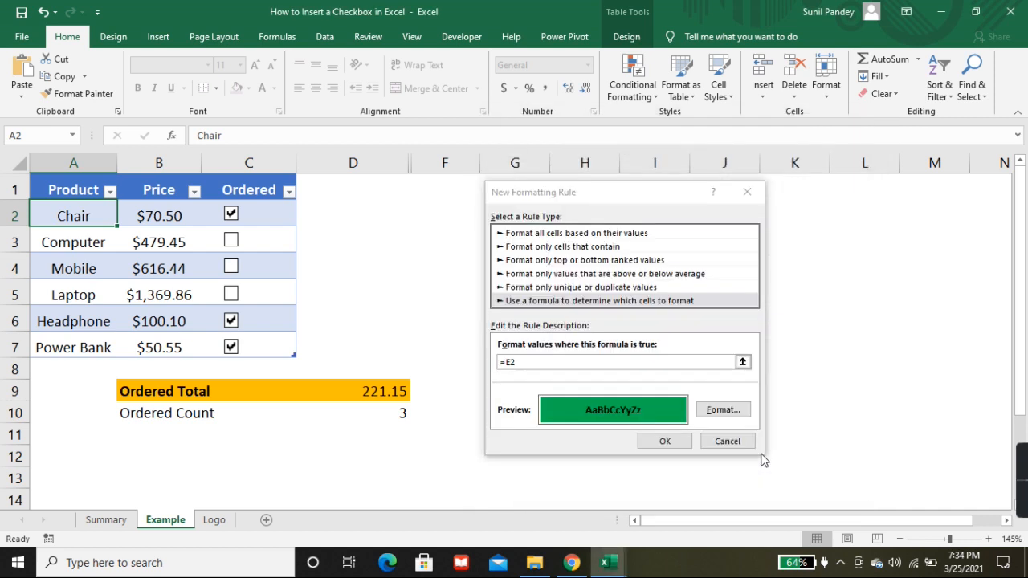
click(664, 441)
Step: Fill cell A2 down through A7 with the Fill Formatting Only option, keeping the product names
drag(117, 226, 131, 362)
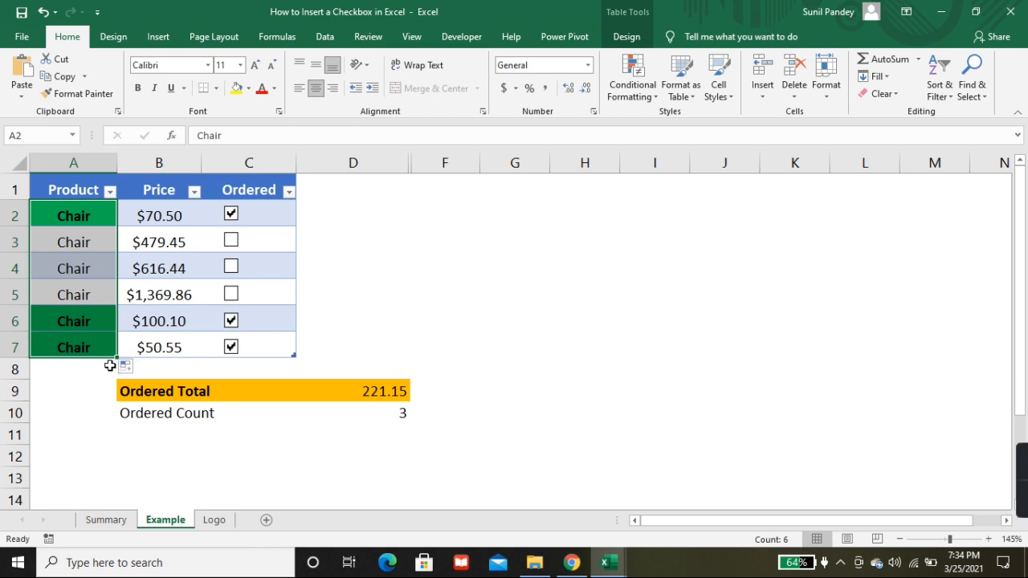
click(141, 368)
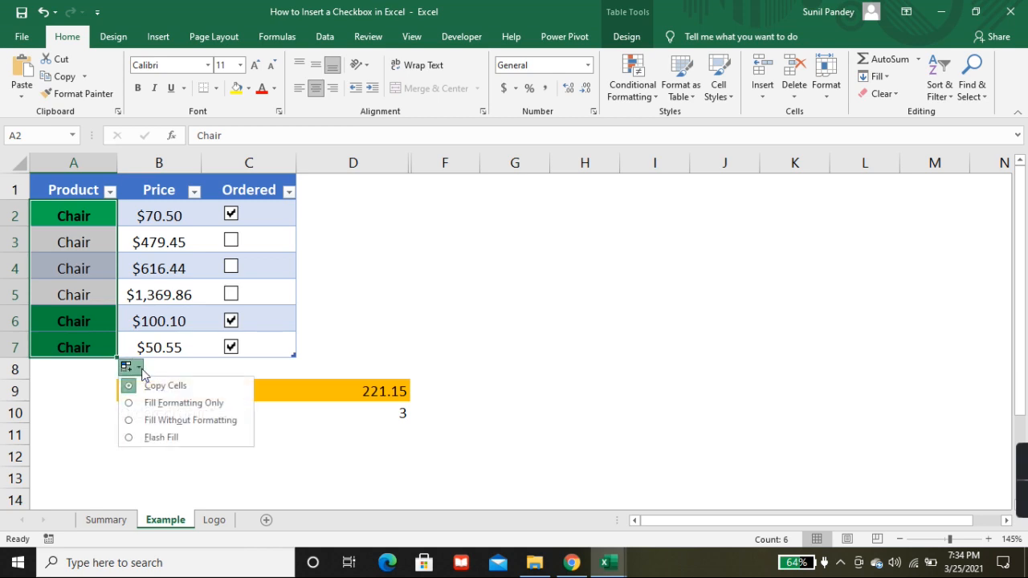
click(133, 404)
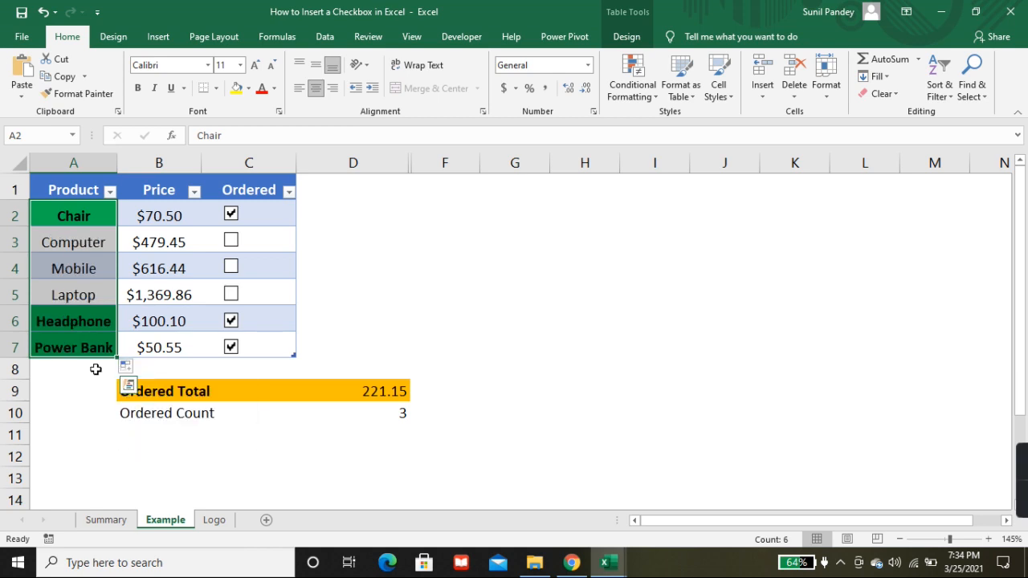
Step: Tick the Computer check box and clear the Chair check box to test the product highlighting
click(77, 267)
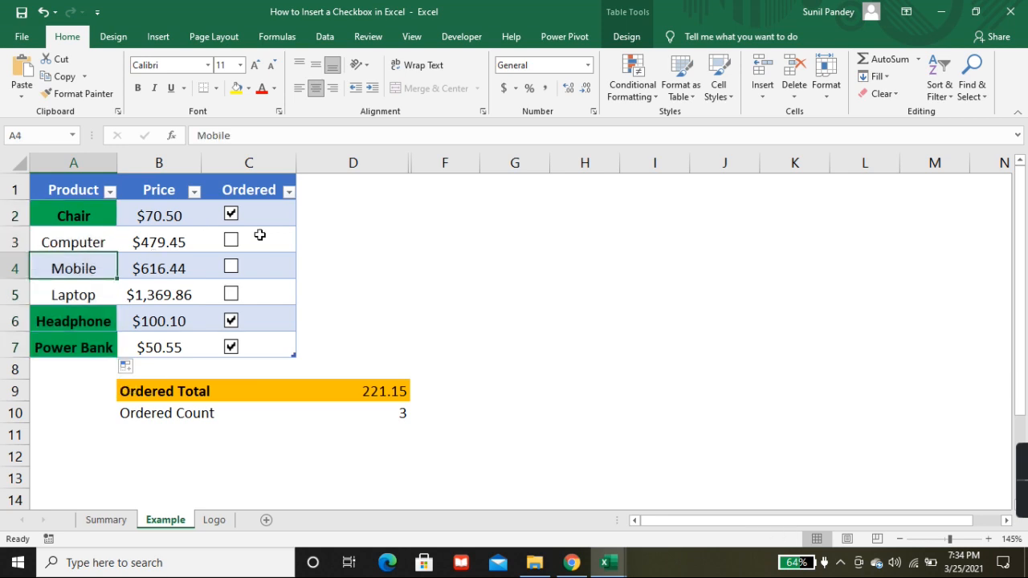
click(232, 240)
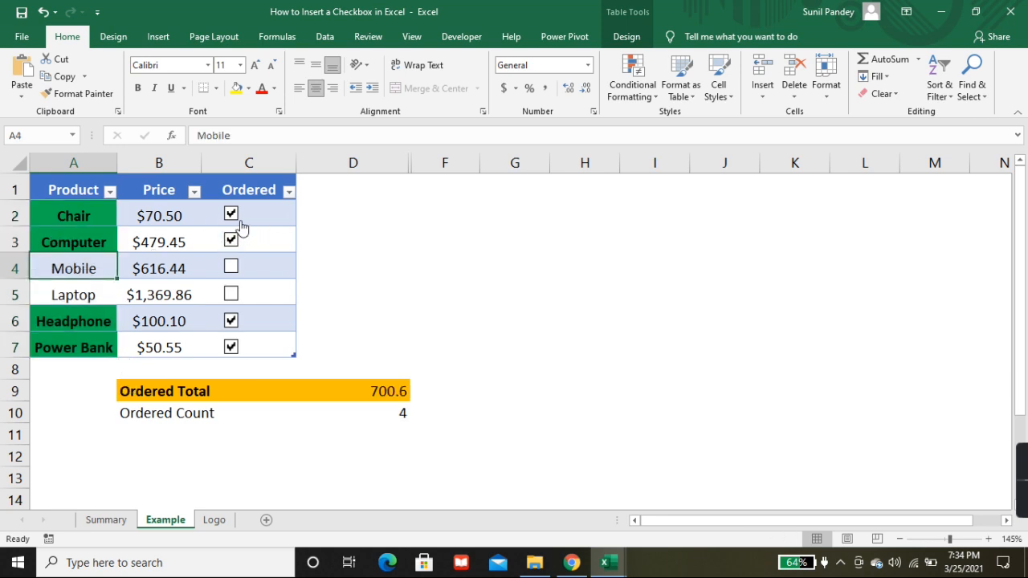
click(74, 246)
click(231, 214)
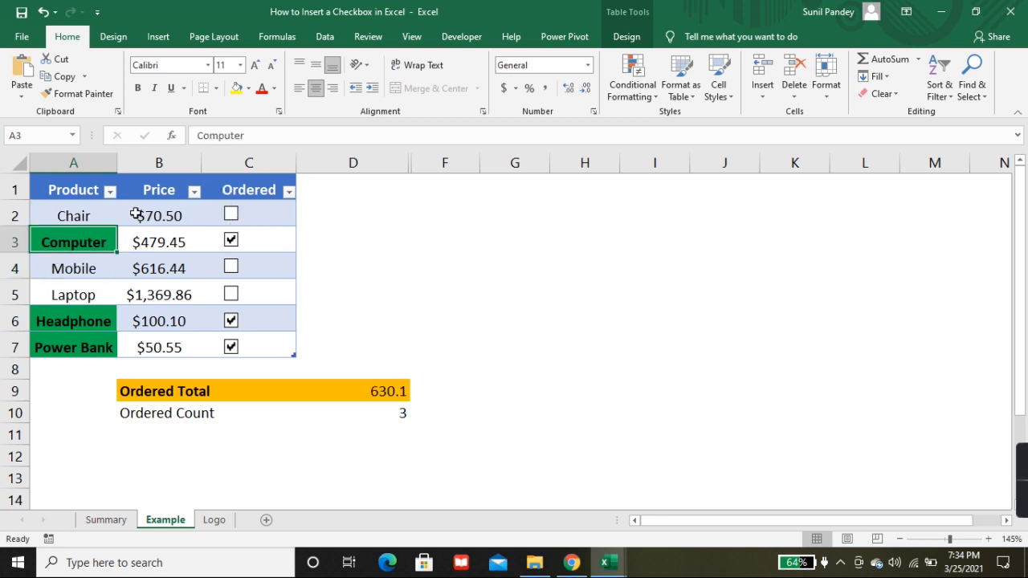
Step: Tick the Mobile and Laptop check boxes, and clear Mobile again along with Computer
click(232, 266)
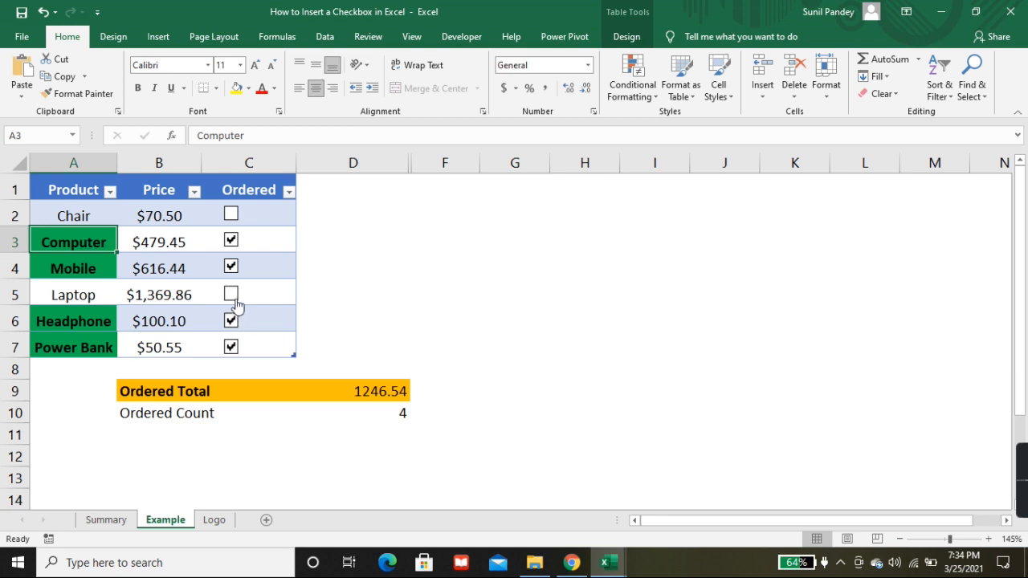
click(232, 295)
click(231, 267)
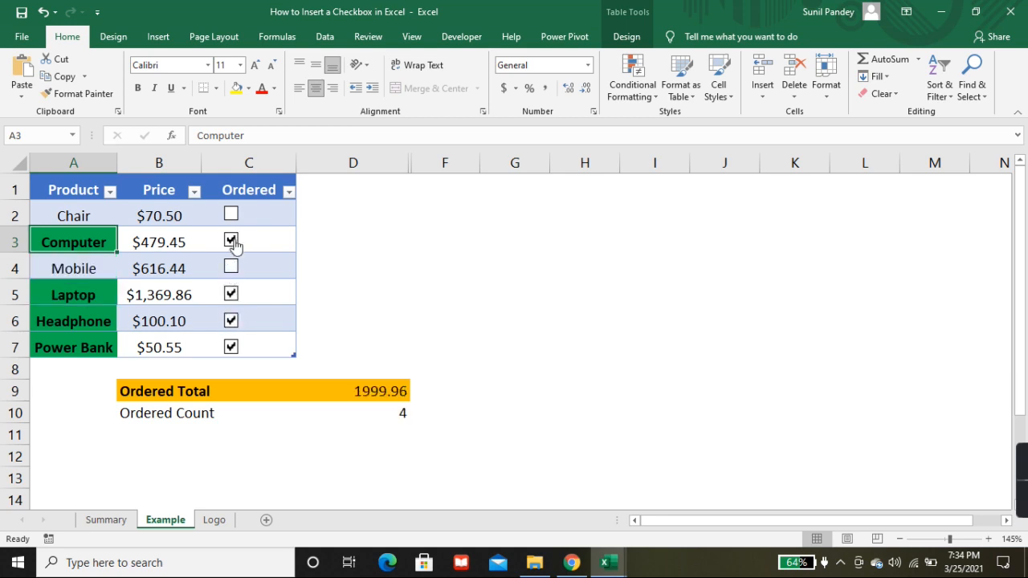
click(231, 241)
click(441, 264)
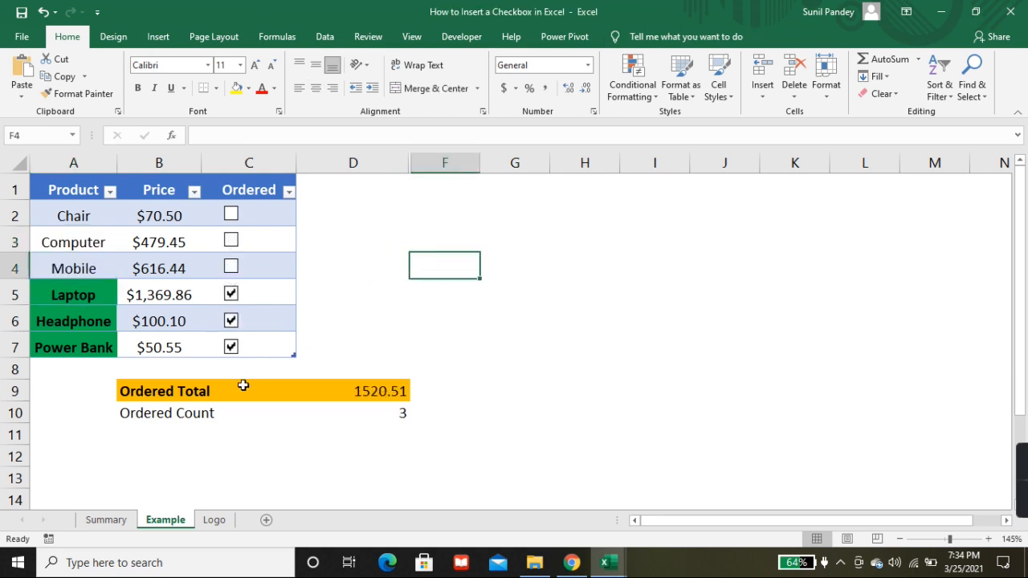
Step: Show the beginning of the Summary sheet
click(105, 520)
scroll(345, 410, up, 10)
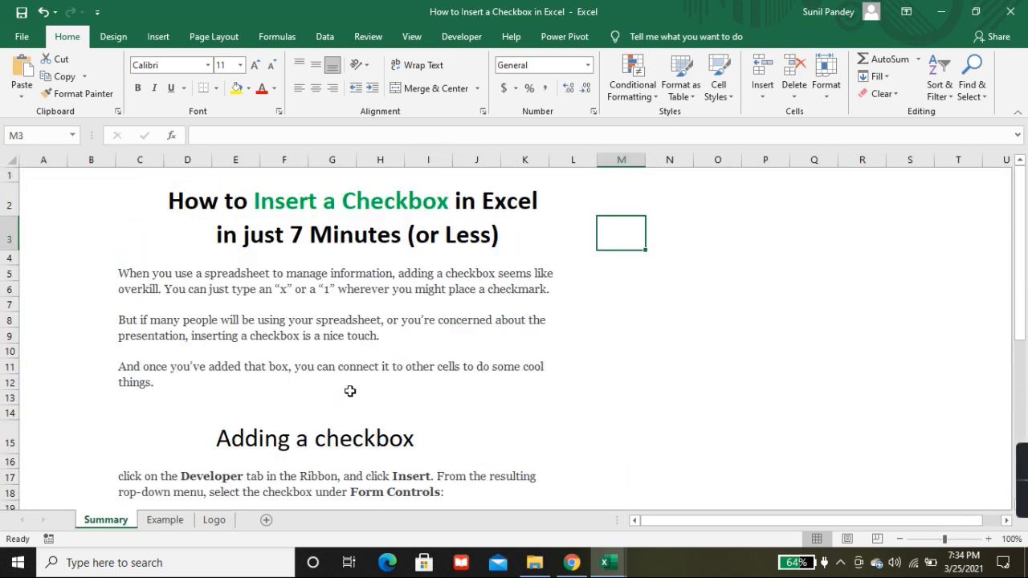